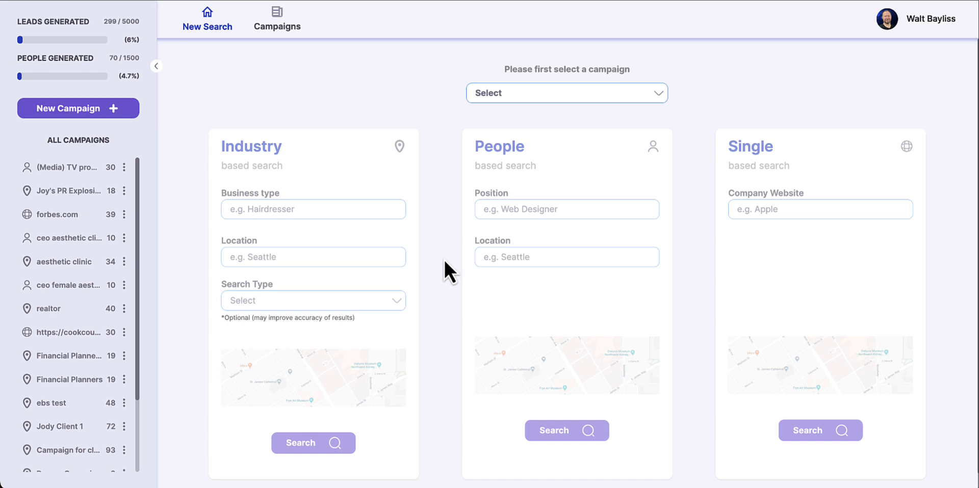
Open the custom integrations settings and name the new webhook connection DEMO Zapier
click(909, 26)
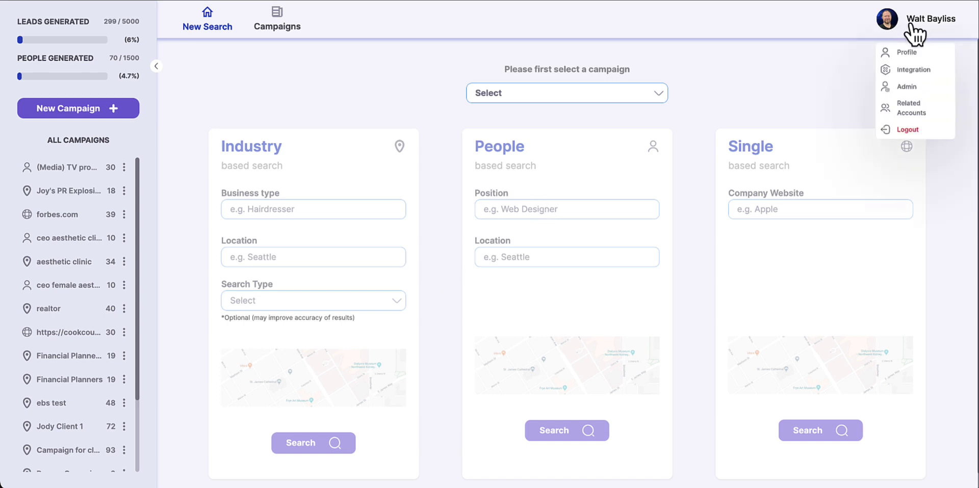
click(916, 70)
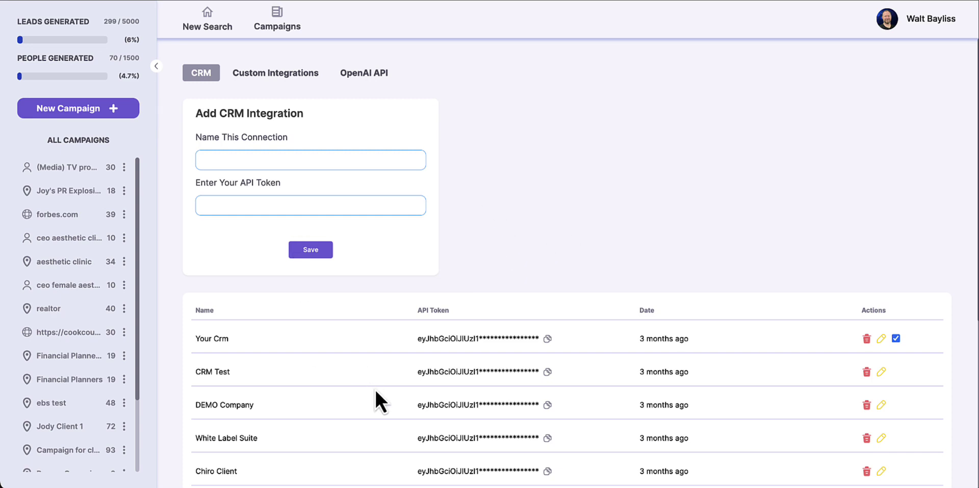
click(270, 76)
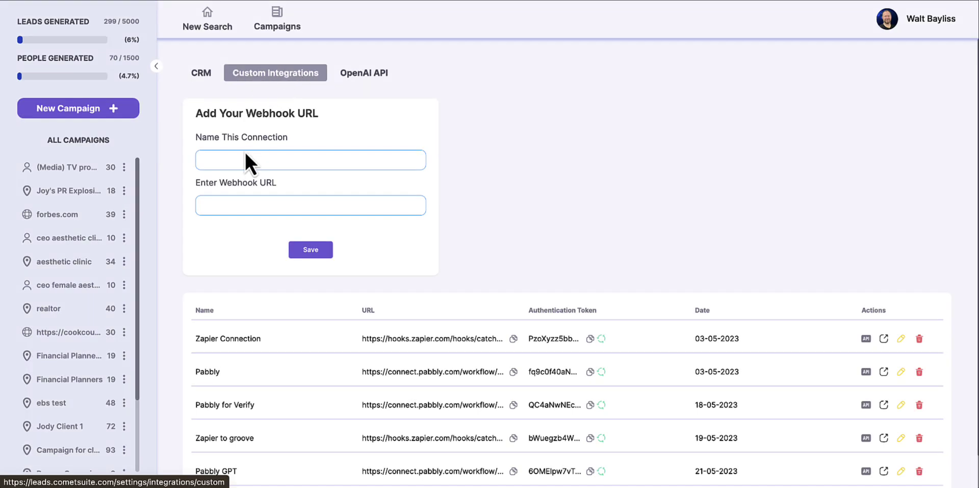
click(225, 159)
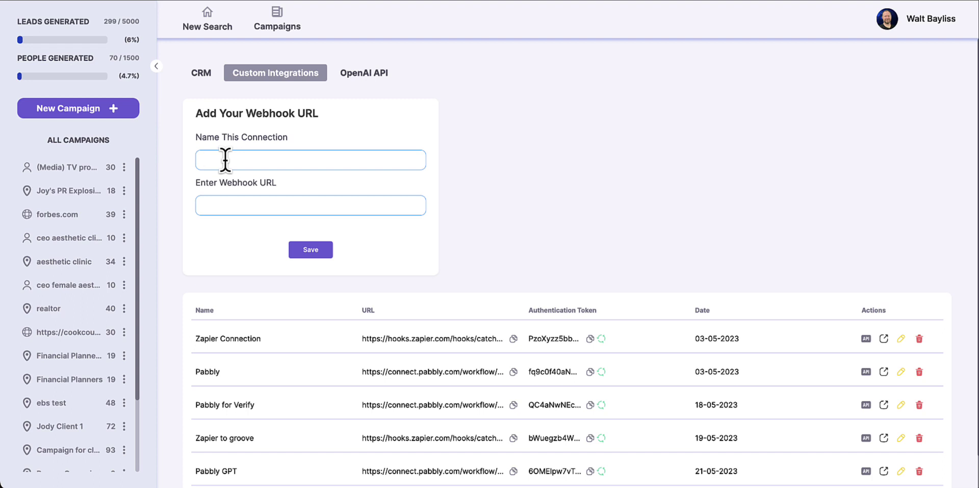
text(DEMO Zapier)
click(232, 202)
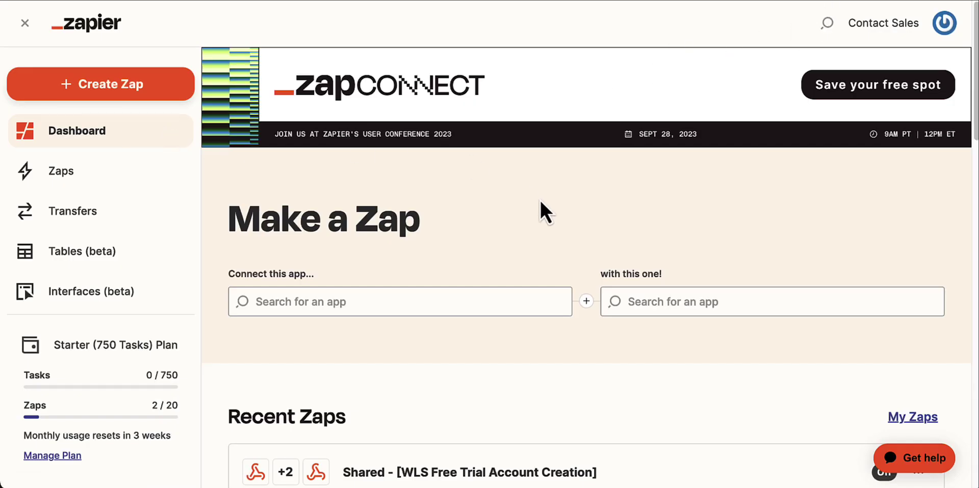
Switch to Zapier and create a Zap triggered by the Webhooks by Zapier Catch Hook event, without a child key
click(81, 95)
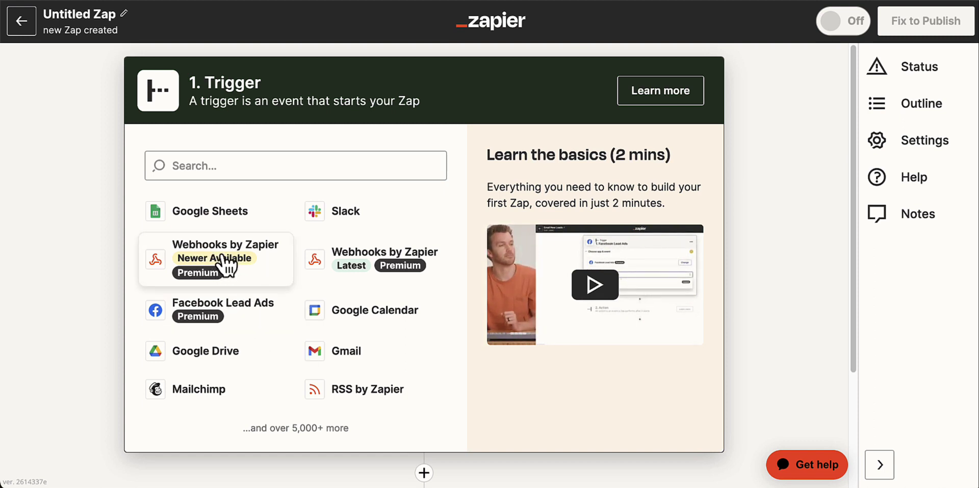
click(359, 265)
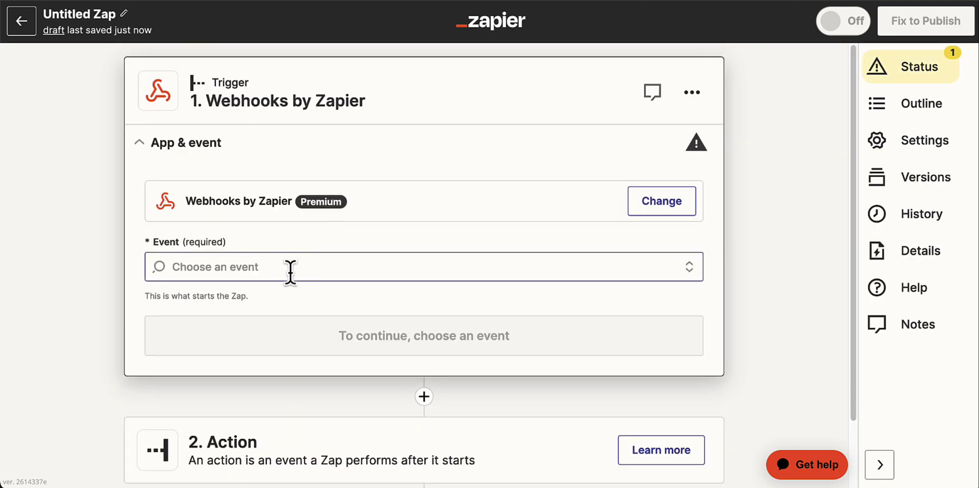
click(276, 267)
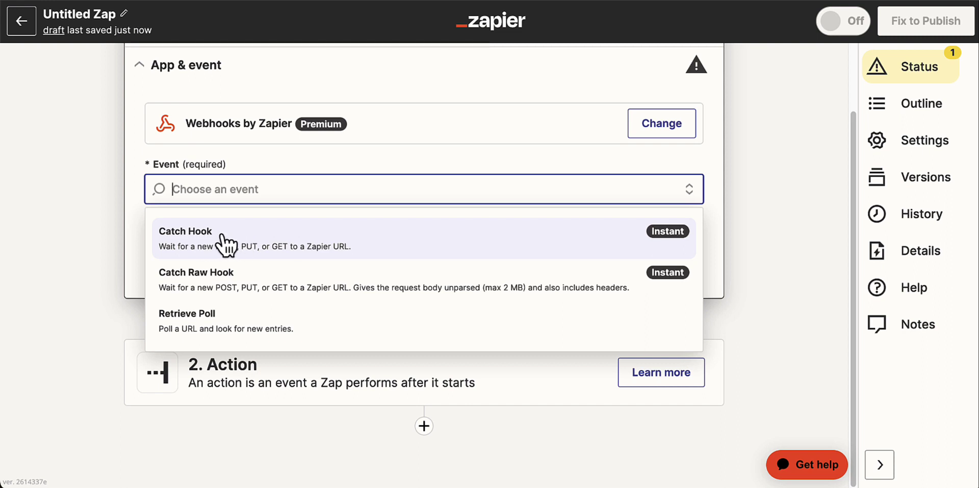
click(221, 236)
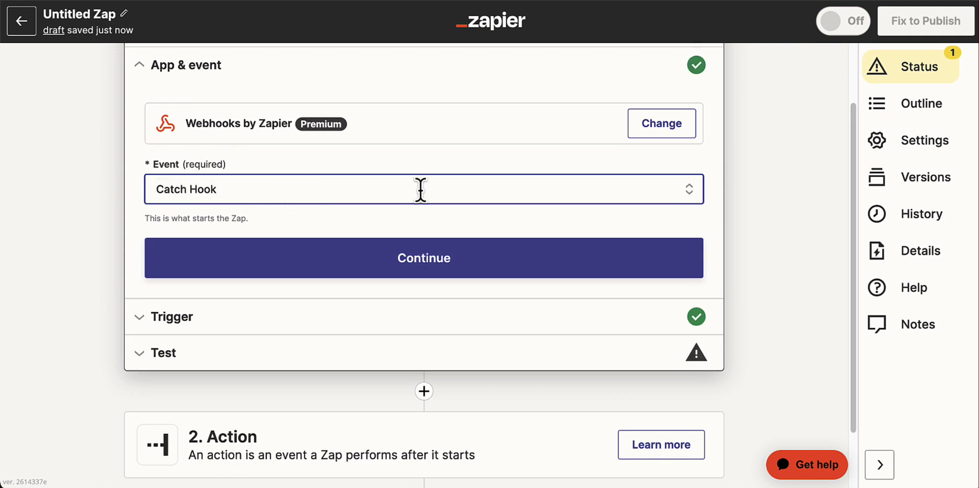
click(415, 253)
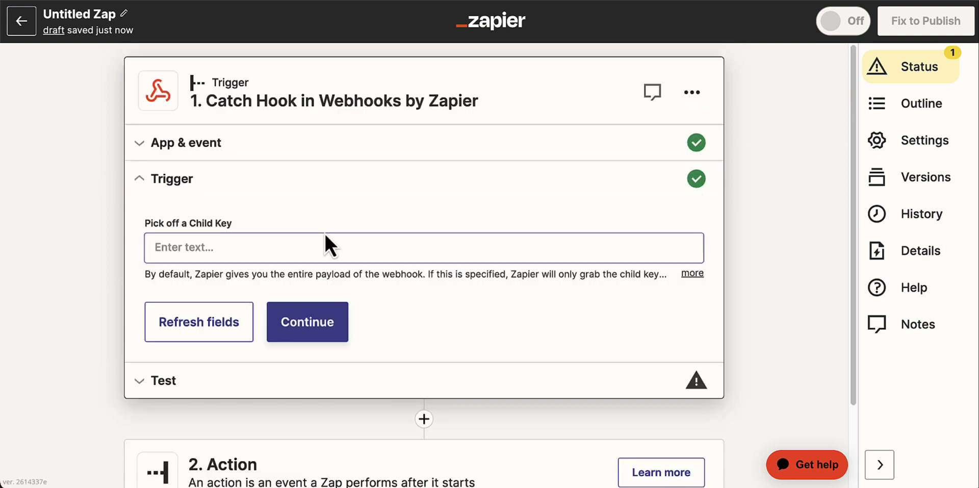
click(287, 326)
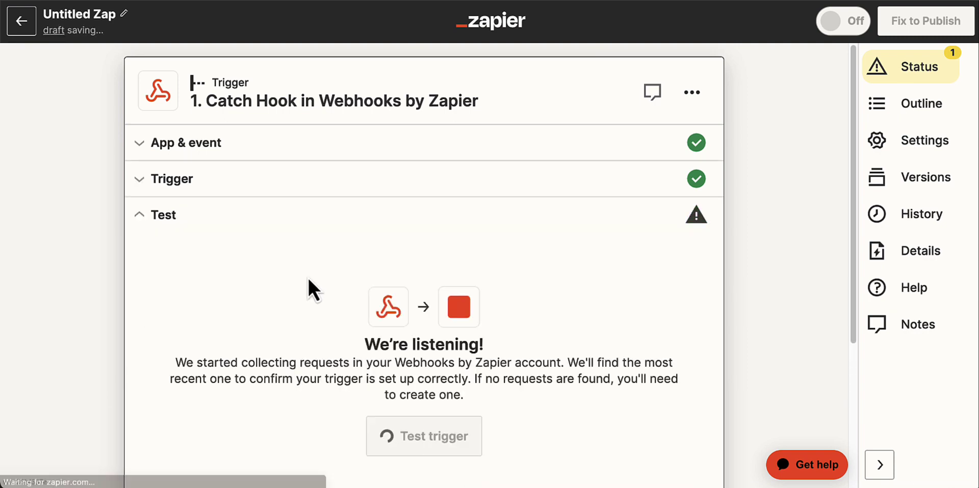
Copy the webhook URL generated for the Zap's Catch Hook trigger
scroll(323, 230, down, 2)
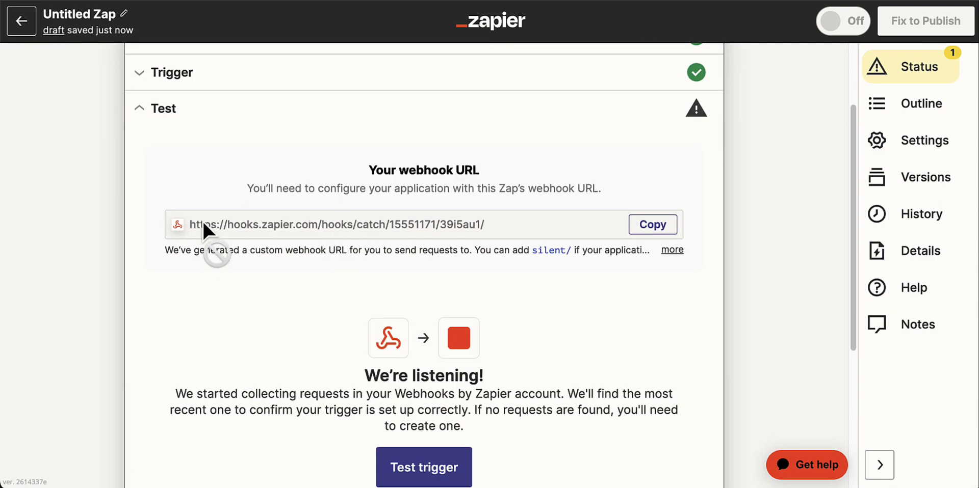
drag(561, 224, 188, 229)
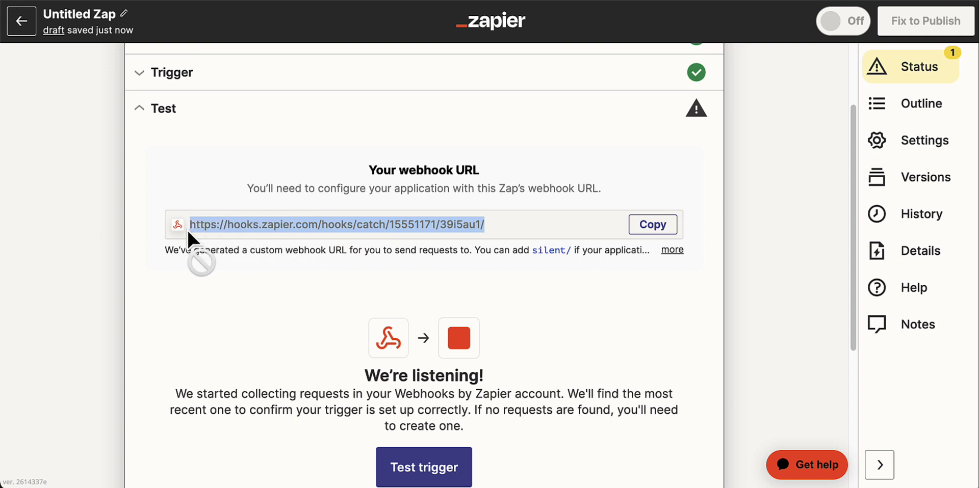
click(665, 232)
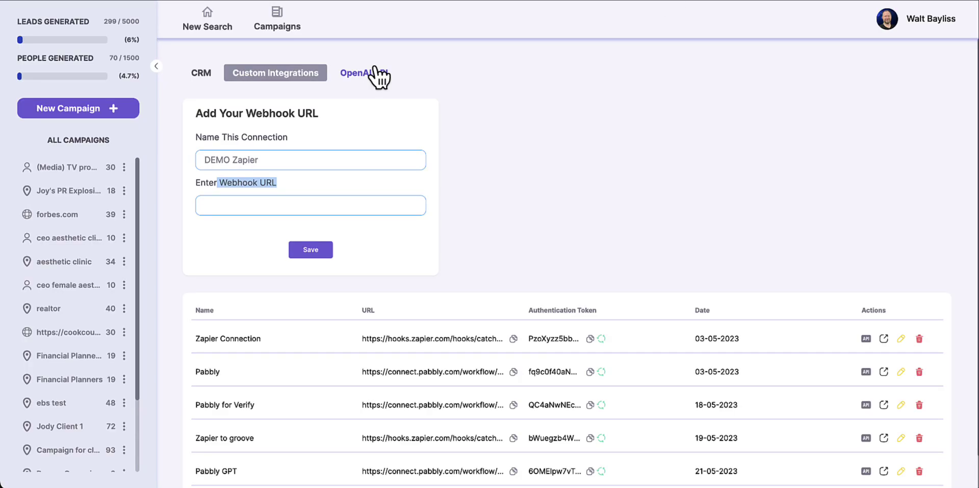
Switch back to CometSuite, paste the copied webhook URL into the DEMO Zapier connection and save it
click(254, 202)
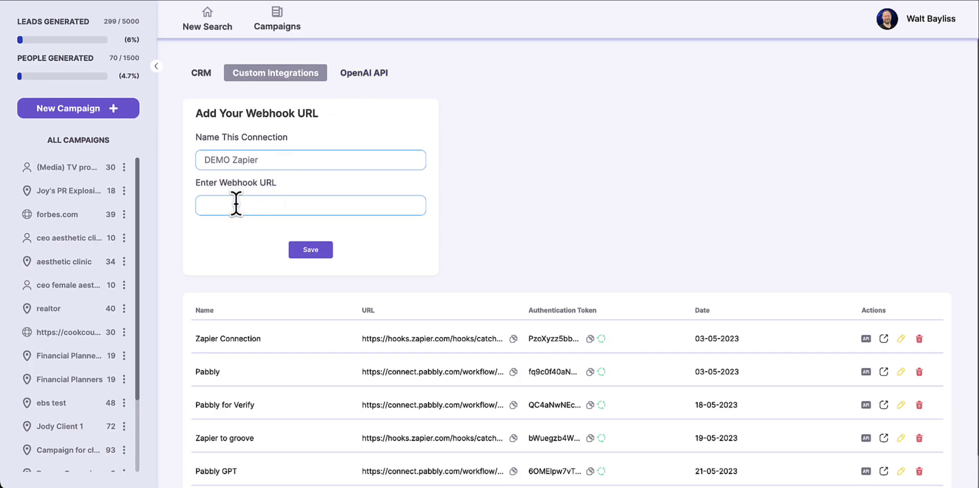
right_click(239, 205)
click(271, 300)
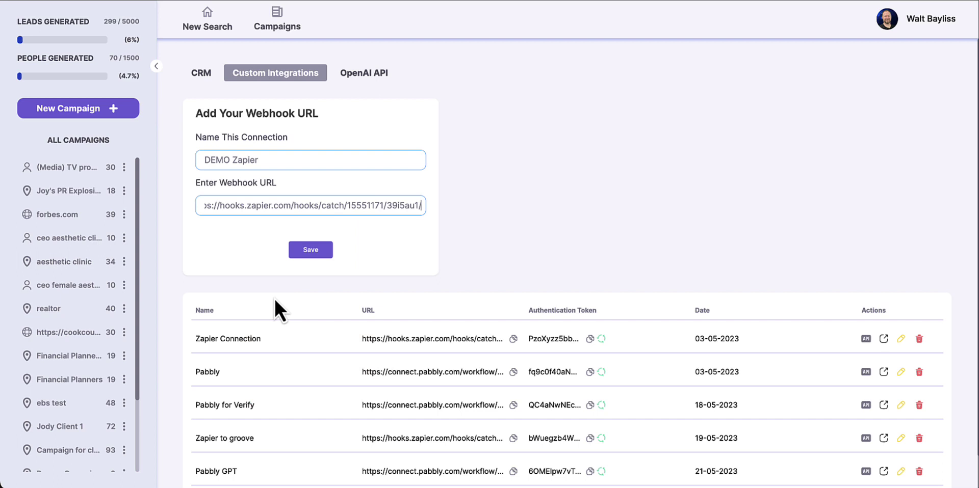
click(318, 248)
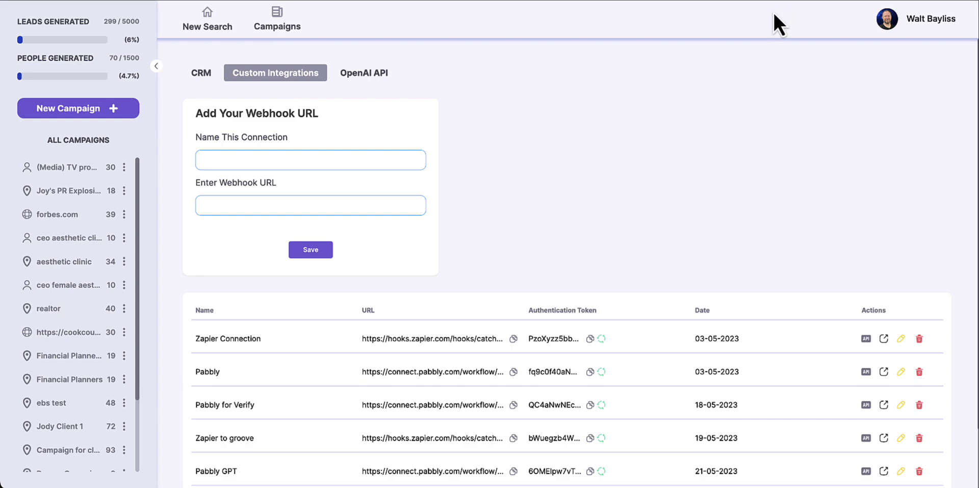
Switch to Zapier and review the listening status and webhook URL in the Catch Hook trigger's test section
click(794, 1)
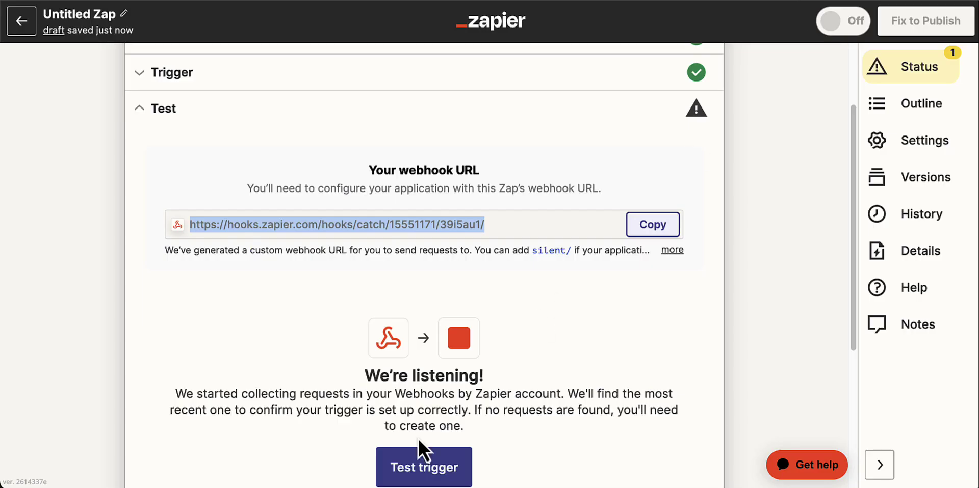
drag(365, 376, 479, 376)
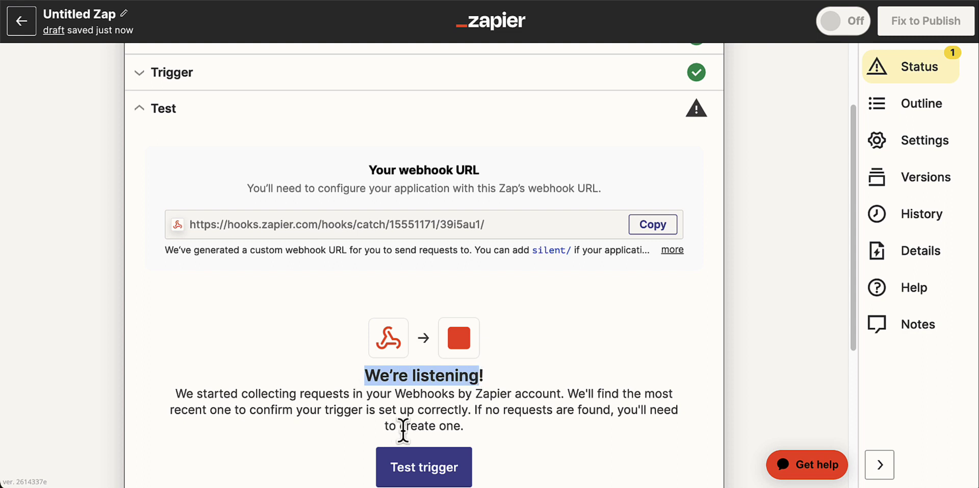
scroll(433, 380, down, 3)
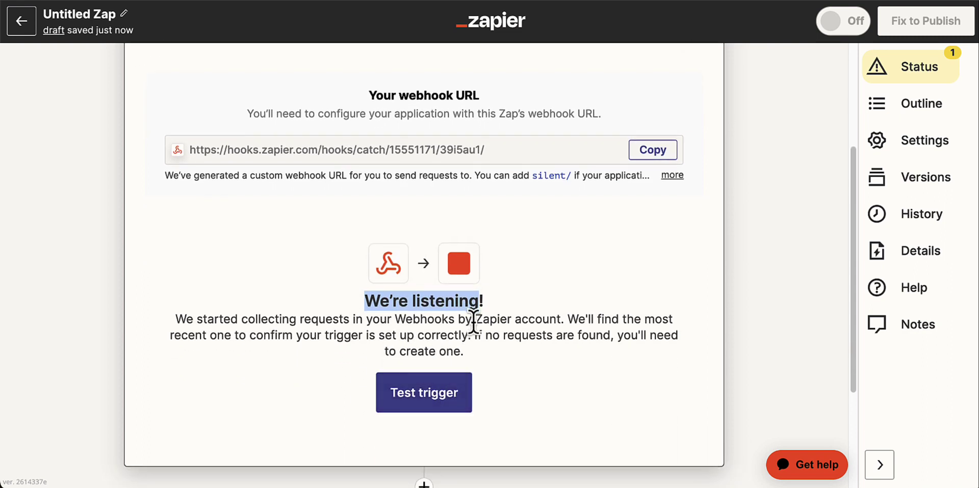
scroll(500, 320, up, 1)
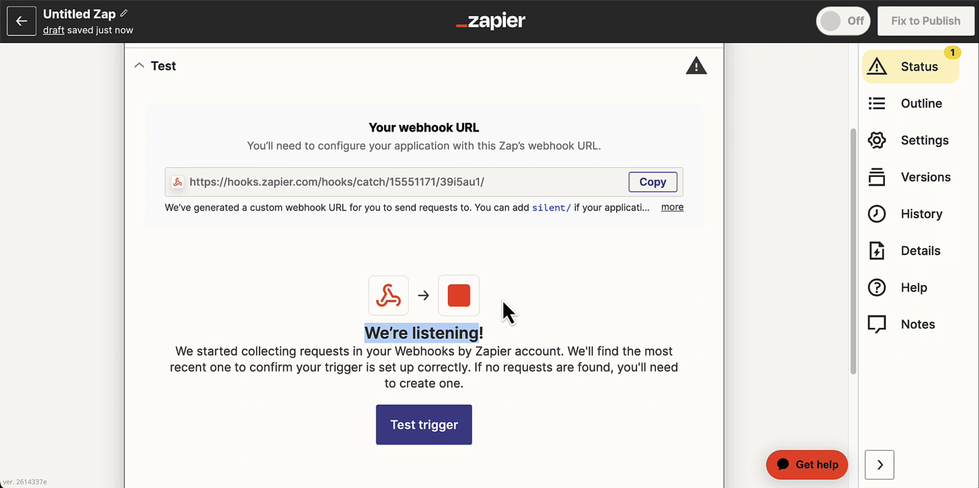
click(632, 182)
Return to CometSuite and open the API request sample for the DEMO Zapier connection
click(765, 5)
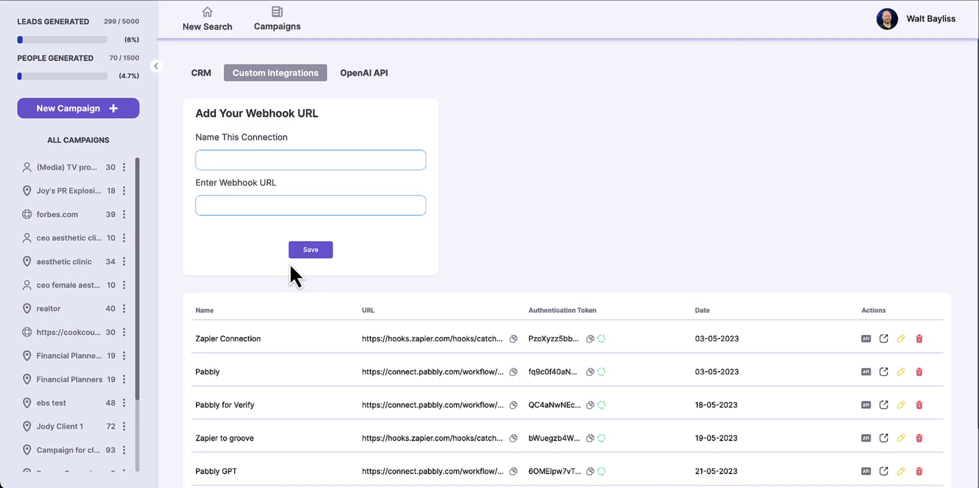
scroll(386, 317, down, 3)
drag(240, 442, 198, 436)
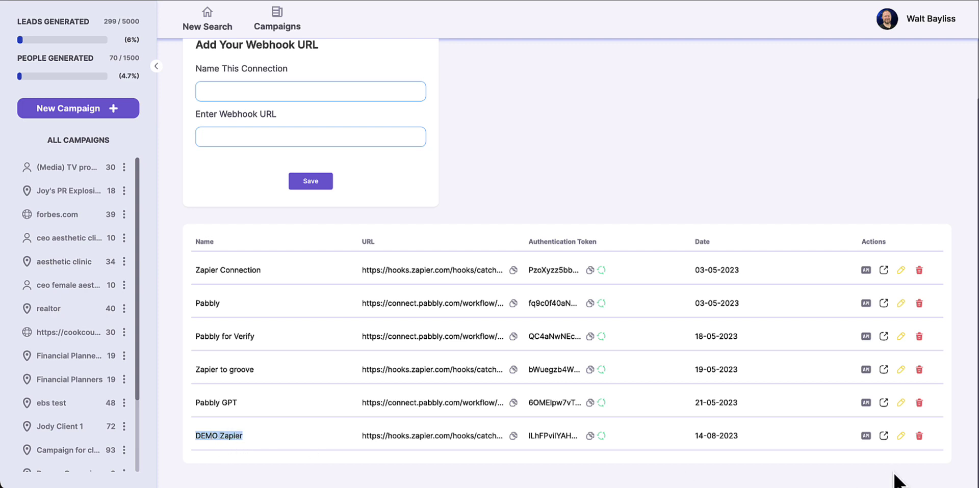
click(866, 436)
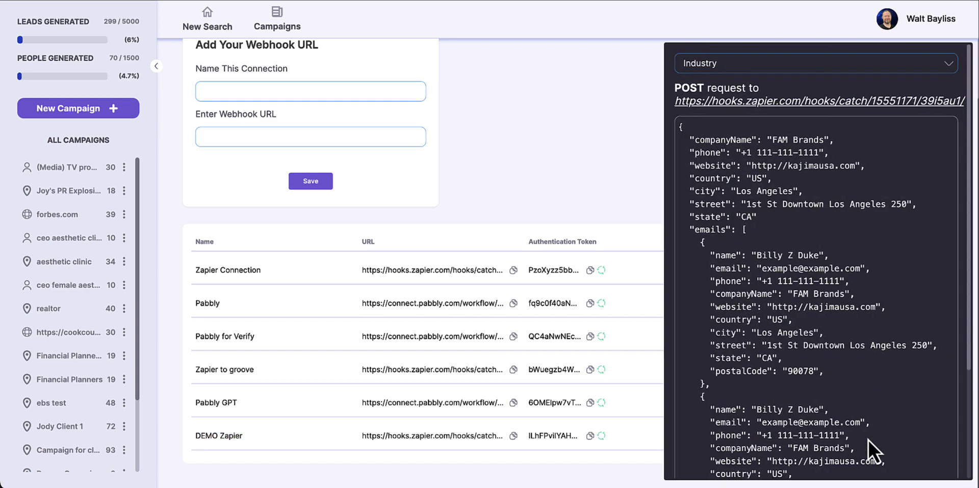
Review the Industry sample payload and send it as an API request to the Zapier webhook
scroll(810, 293, down, 3)
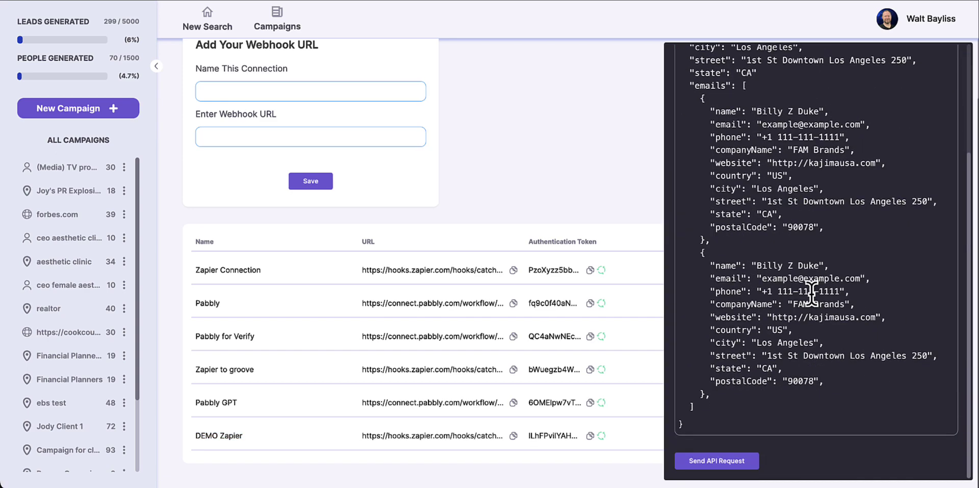
scroll(811, 293, up, 3)
scroll(811, 293, down, 3)
scroll(811, 291, down, 1)
click(712, 462)
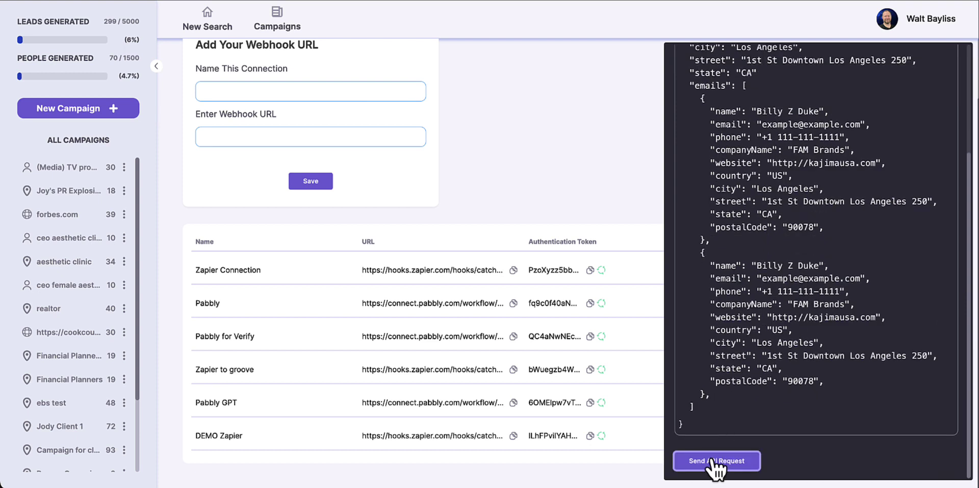
click(715, 464)
click(715, 464)
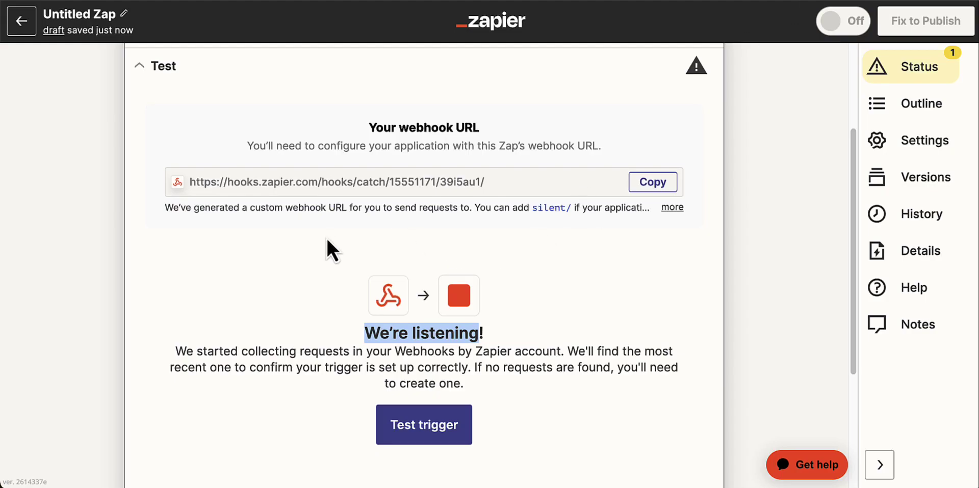
Switch to Zapier and test the Catch Hook trigger to load the sent request
click(413, 436)
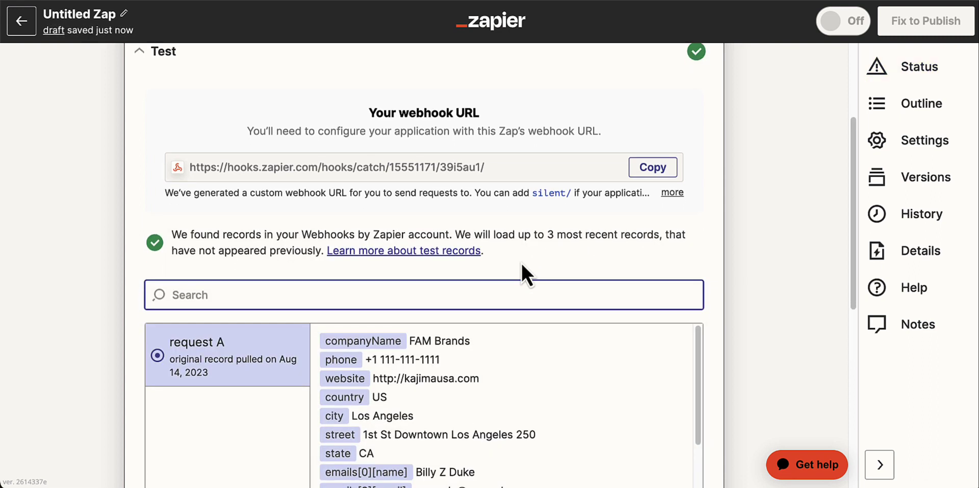
drag(181, 231, 253, 245)
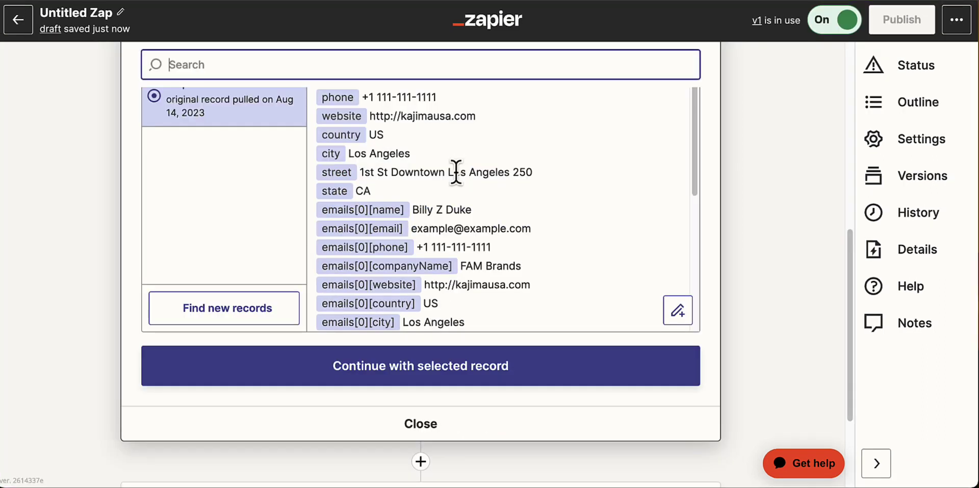
Examine the company, address and email contact fields in the record request A of the trigger test
drag(369, 97, 420, 168)
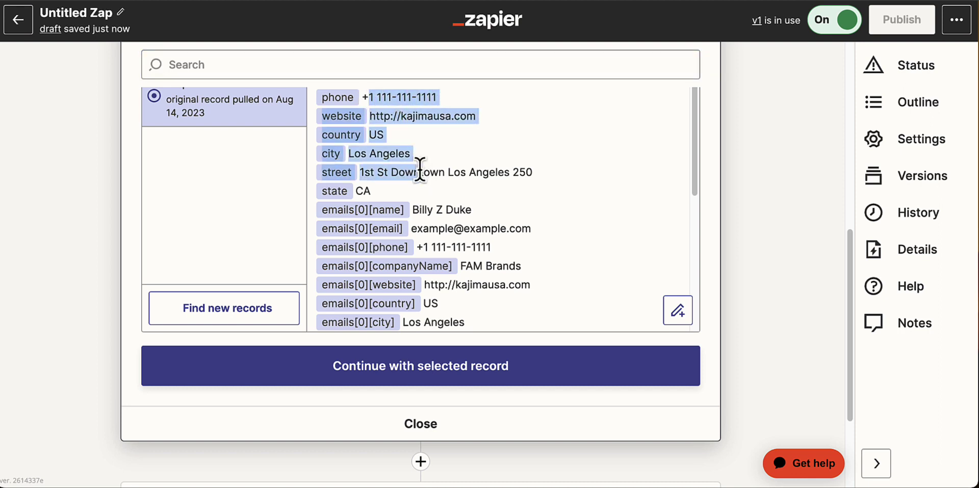
click(421, 168)
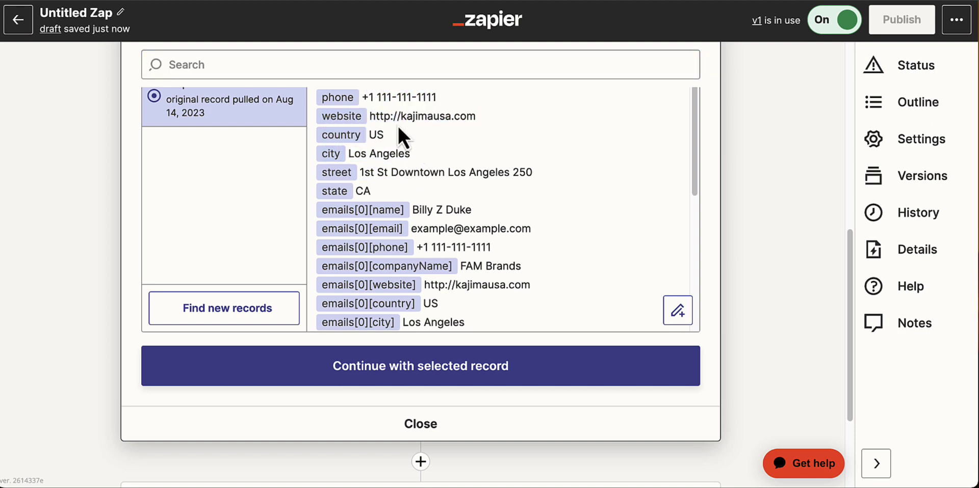
drag(397, 116, 452, 117)
scroll(510, 141, up, 1)
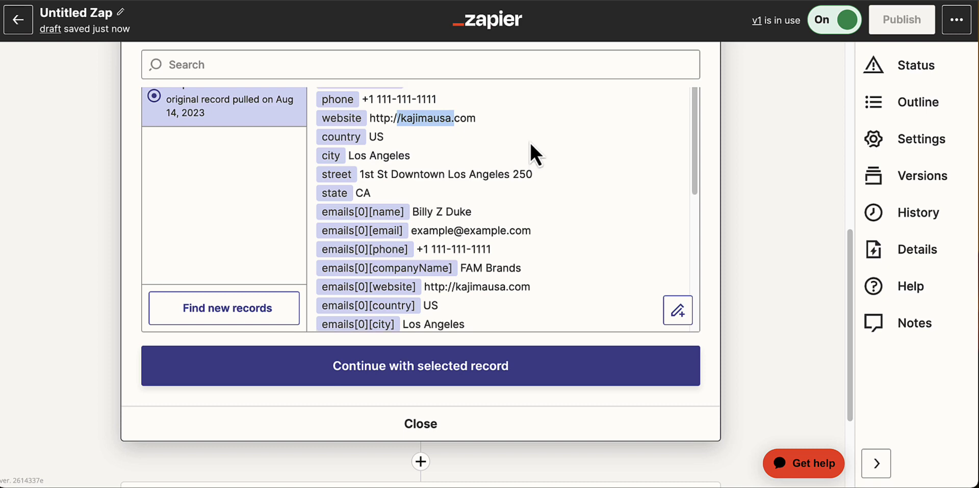
scroll(520, 172, up, 3)
scroll(519, 171, down, 1)
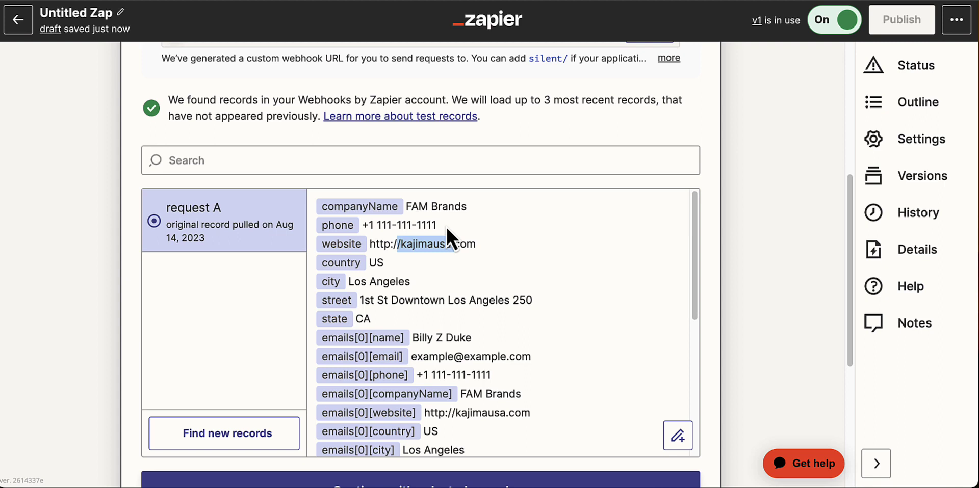
click(440, 255)
drag(411, 203, 466, 245)
drag(373, 263, 410, 281)
drag(387, 322, 454, 301)
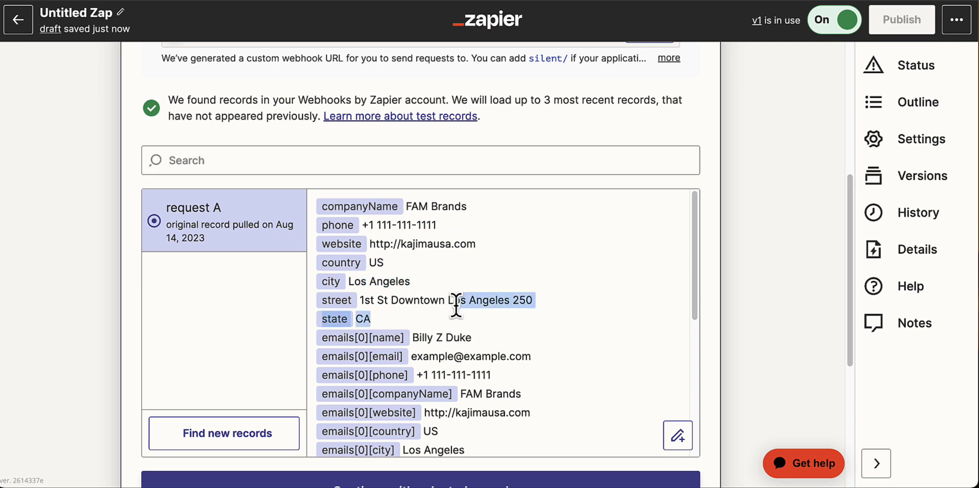
scroll(453, 304, down, 5)
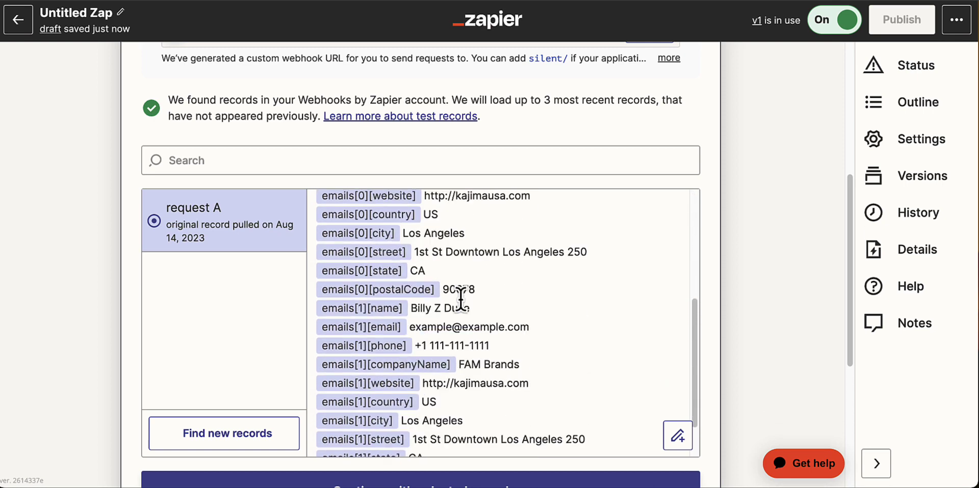
Review the Catch Hook test section, comparing the webhook URL area with the full list of fields received in request A
scroll(462, 304, down, 1)
scroll(461, 311, up, 10)
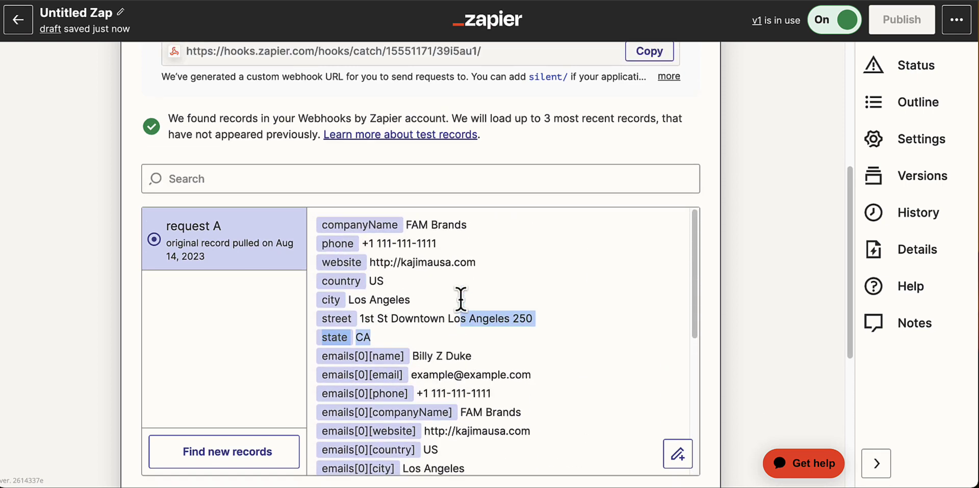
scroll(460, 298, up, 1)
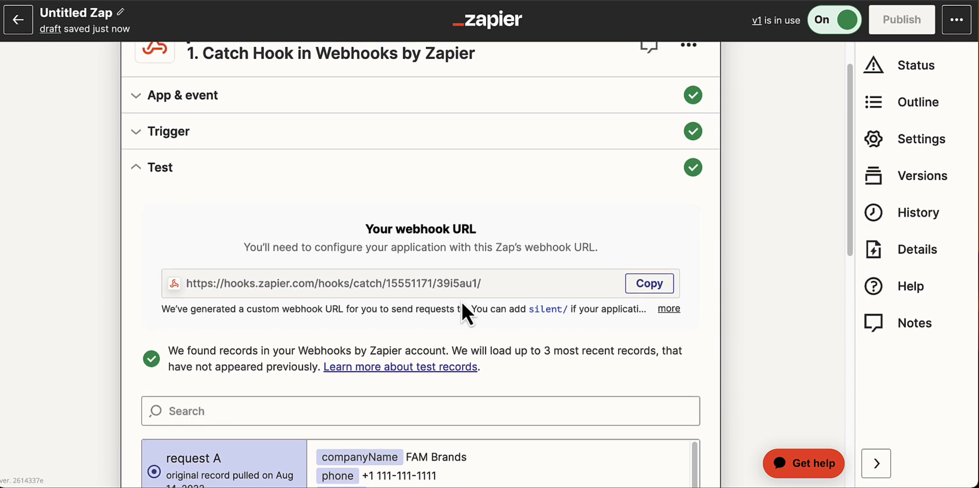
scroll(448, 288, down, 5)
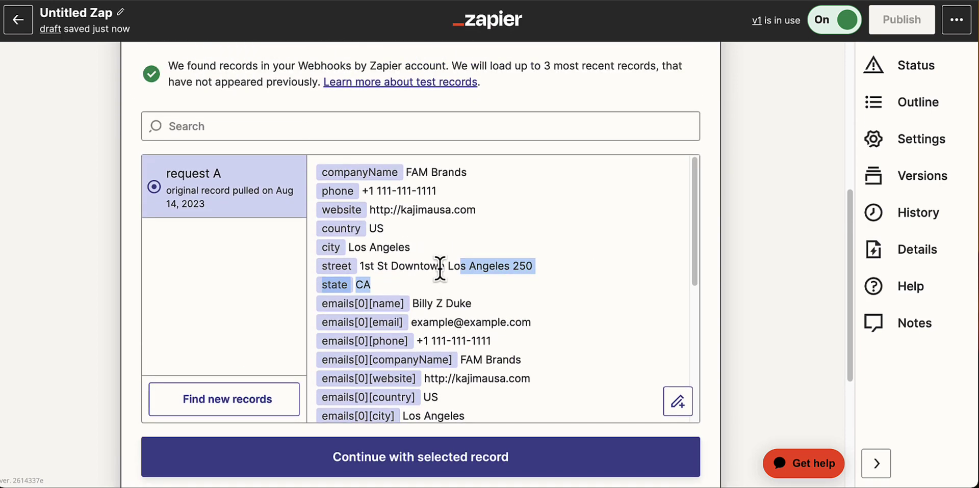
scroll(440, 274, down, 1)
scroll(446, 266, down, 3)
scroll(445, 265, up, 3)
scroll(447, 266, up, 2)
scroll(577, 256, up, 6)
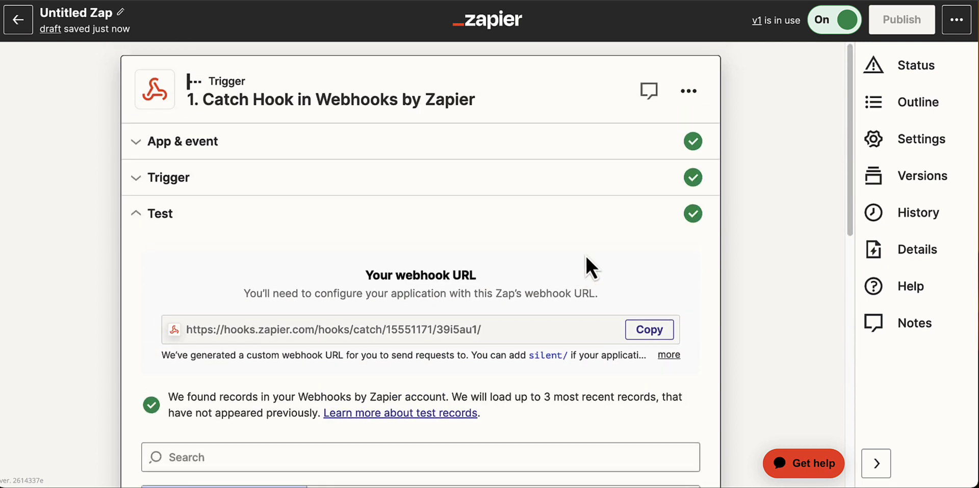
scroll(584, 255, down, 1)
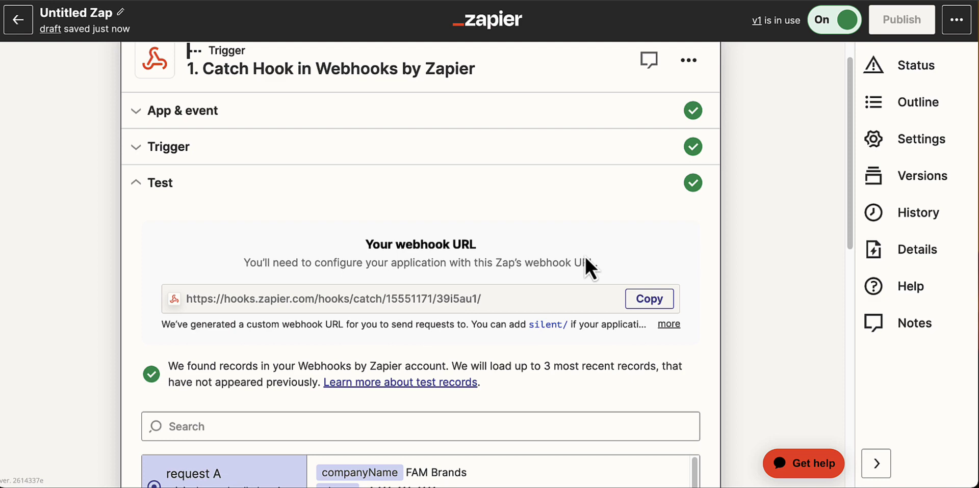
scroll(585, 256, down, 5)
drag(380, 188, 452, 326)
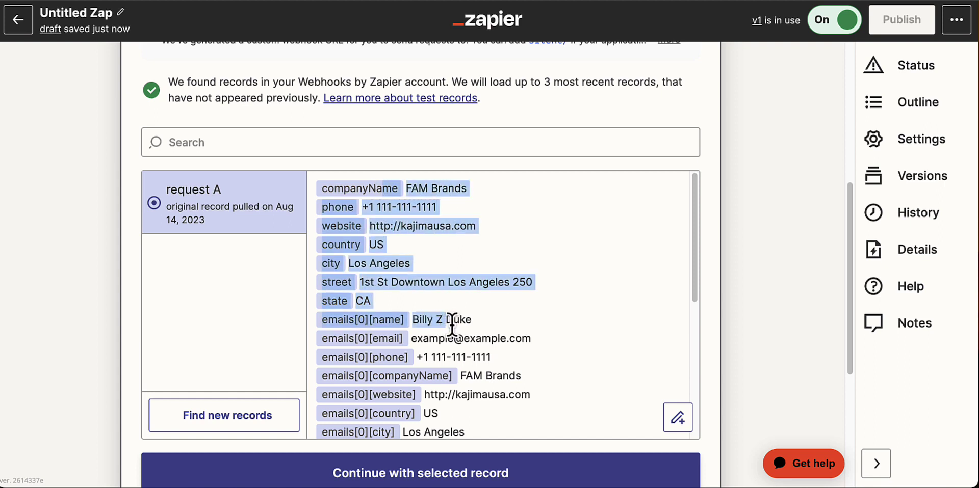
click(457, 283)
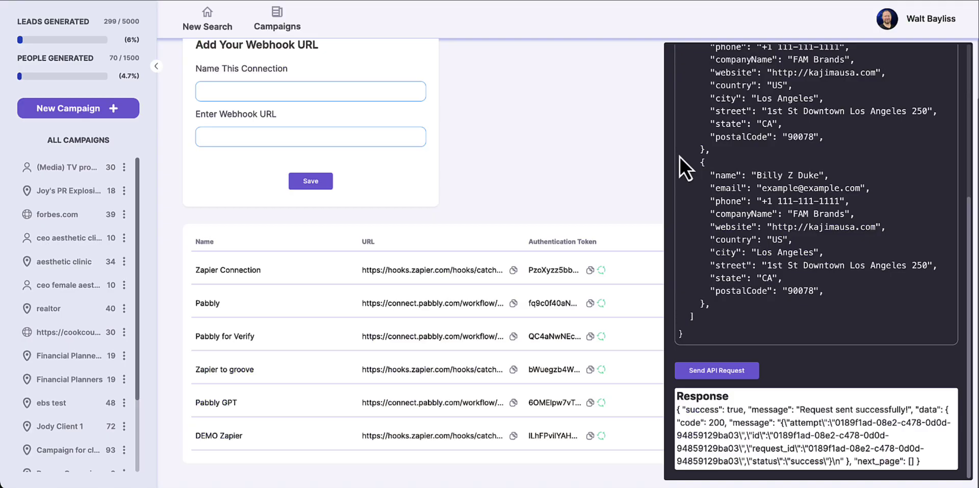
Switch to CometSuite, close the API request sample, and create an Industry campaign named "Building - in Chicago"
click(623, 157)
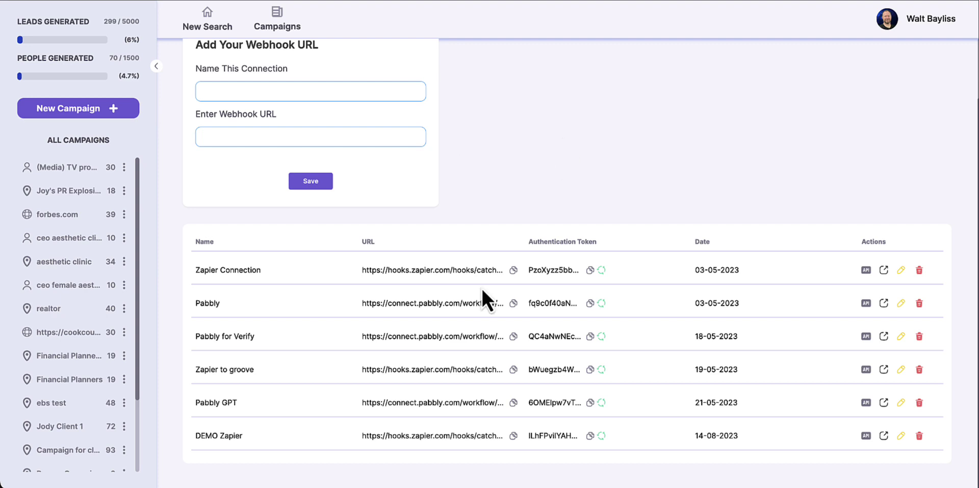
scroll(547, 221, up, 3)
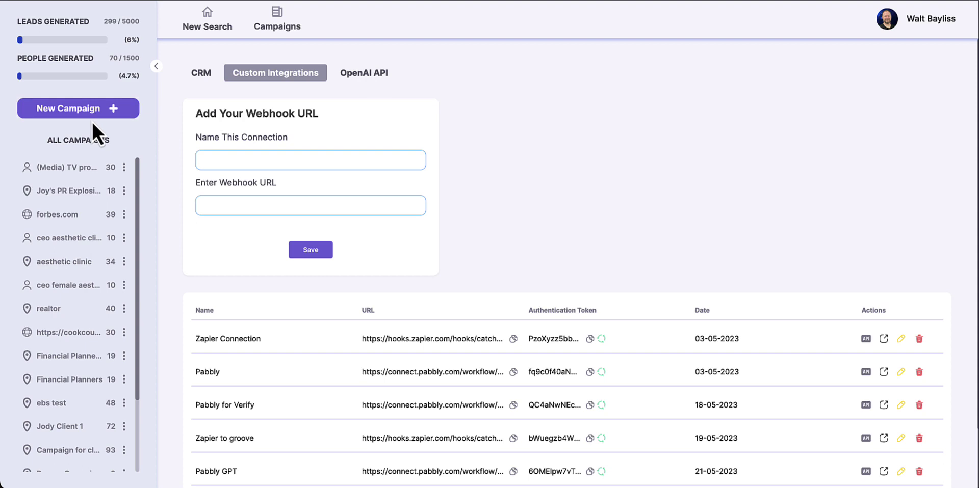
click(120, 114)
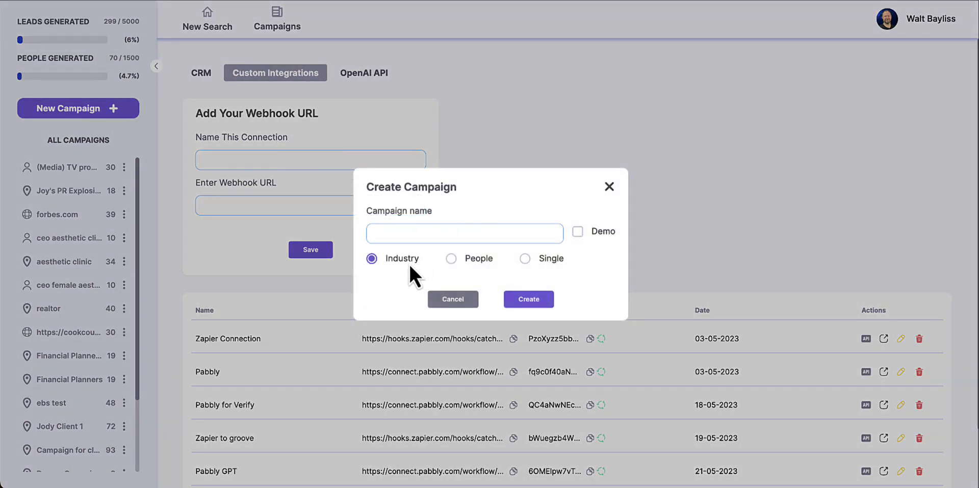
click(406, 233)
text(Building - in Chicago)
click(533, 303)
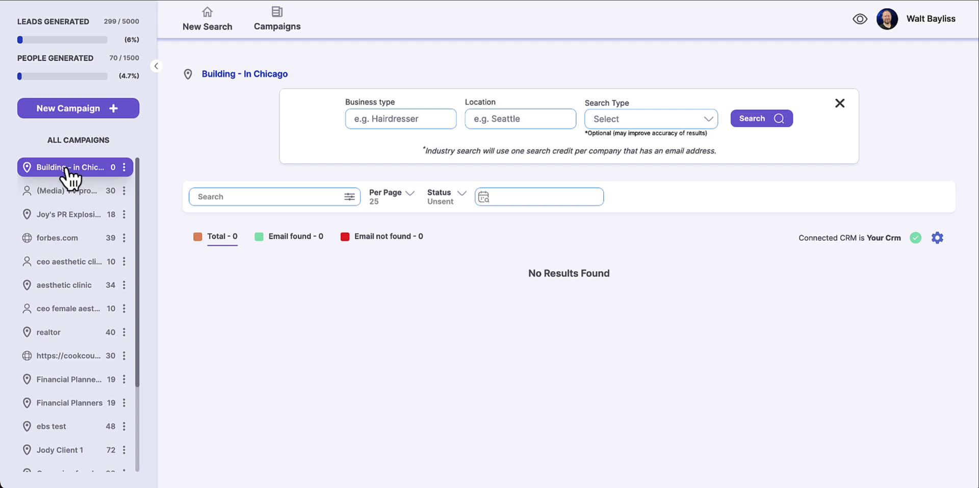
In the new campaign's integration settings, turn off Your Crm and enable the DEMO Zapier custom integration
click(124, 167)
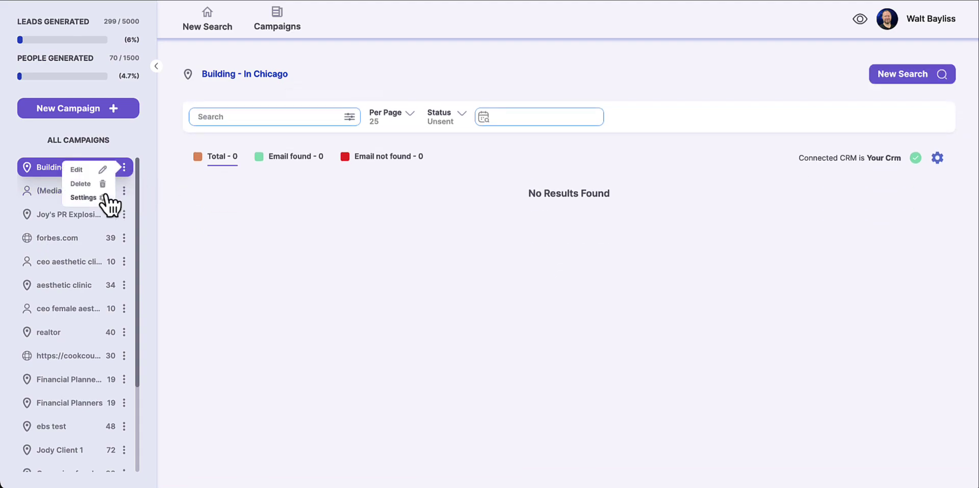
click(86, 198)
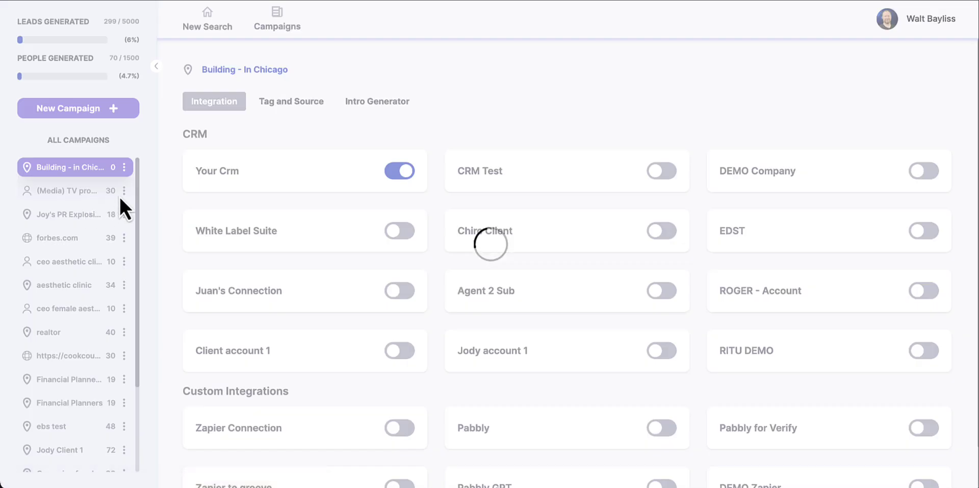
click(387, 169)
scroll(393, 220, down, 1)
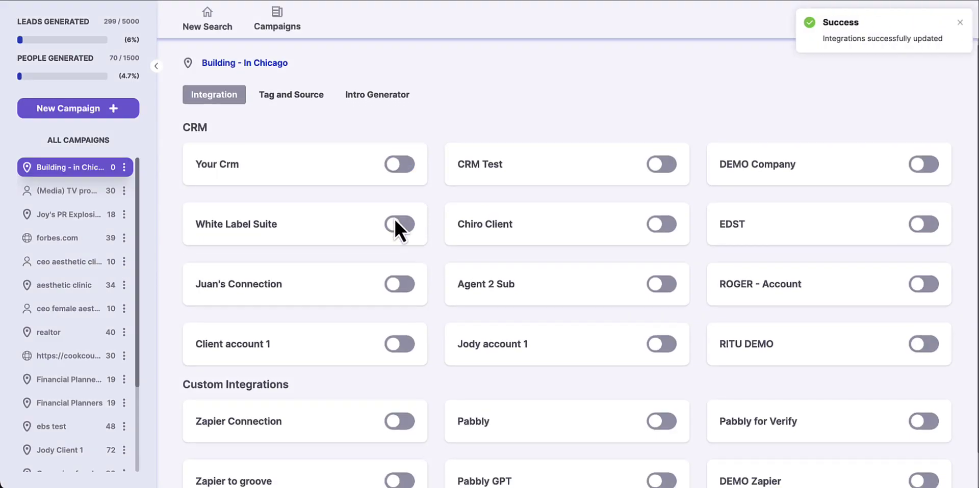
drag(785, 443, 714, 444)
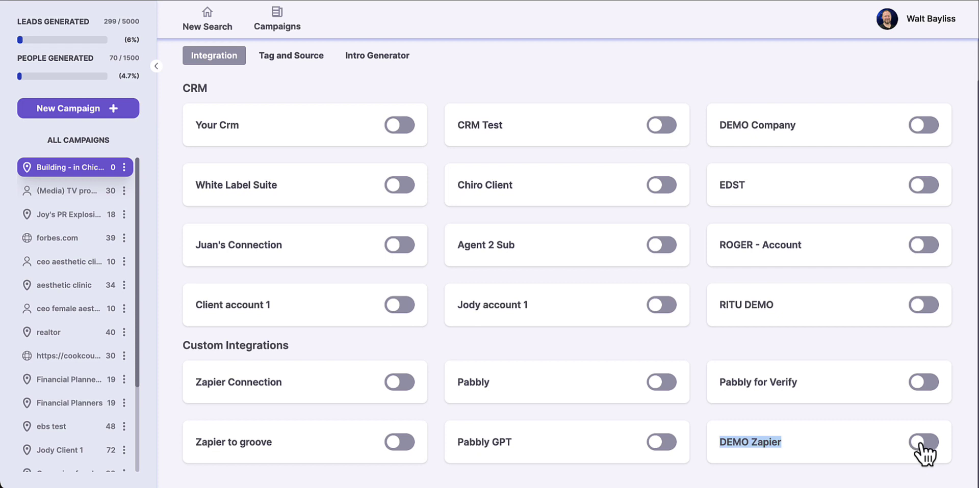
click(922, 443)
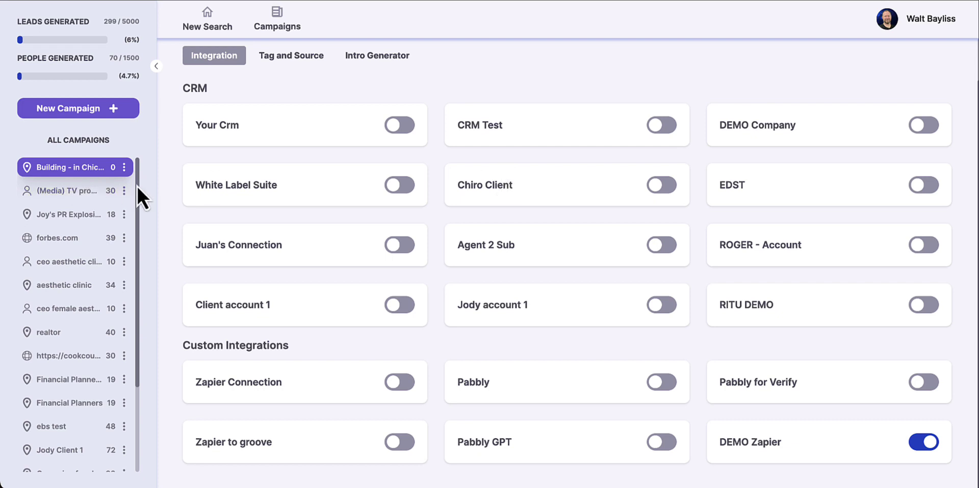
Run a new search in the Building - in Chicago campaign for construction businesses in Chicago, IL, USA
click(96, 157)
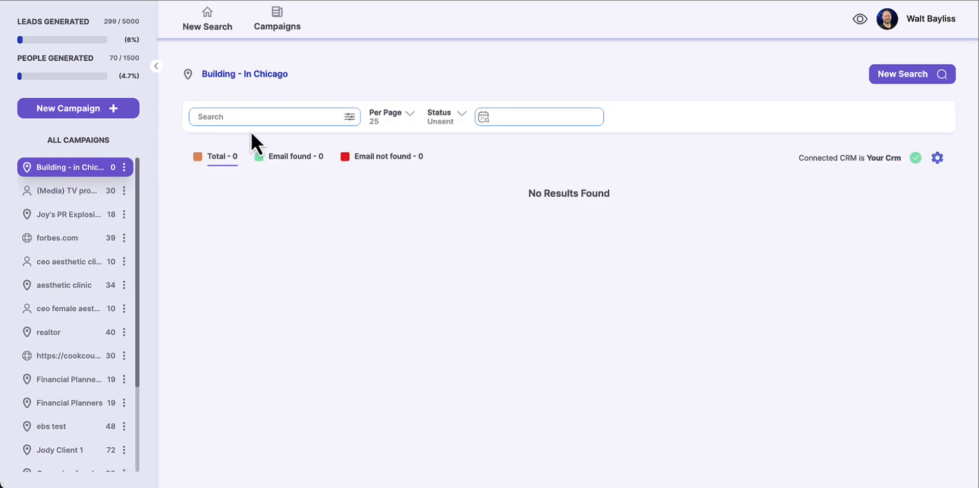
click(886, 75)
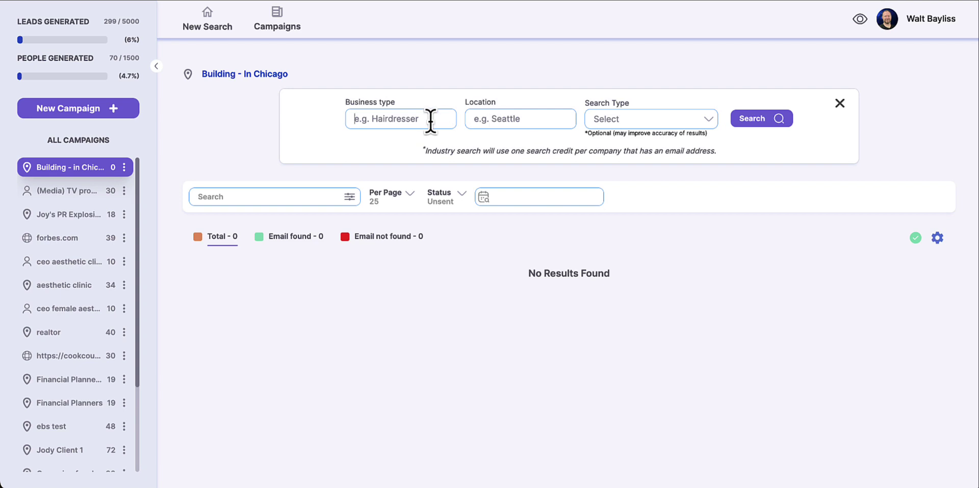
text(construction)
key(Tab)
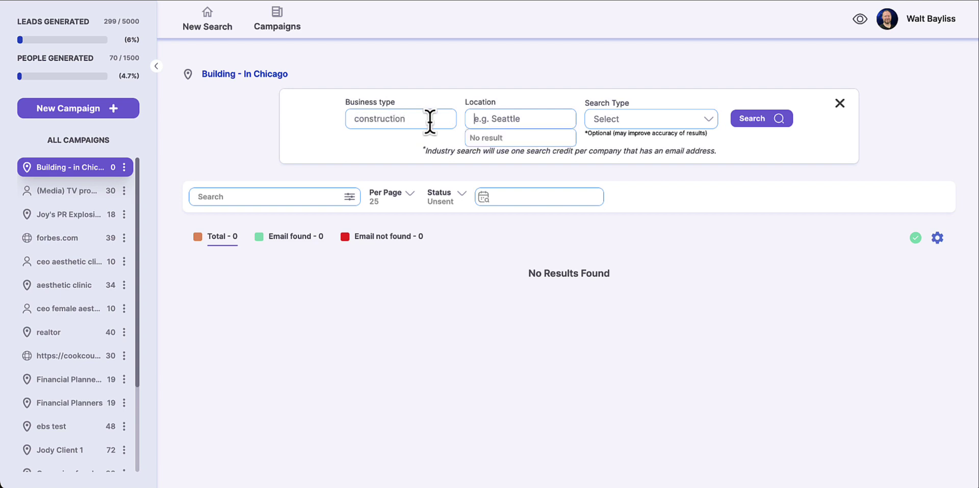
text(Chicago)
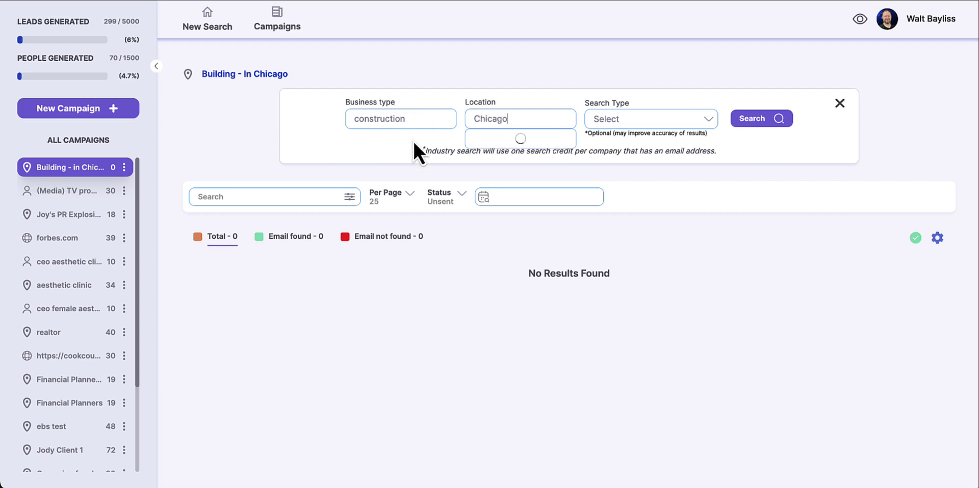
click(499, 138)
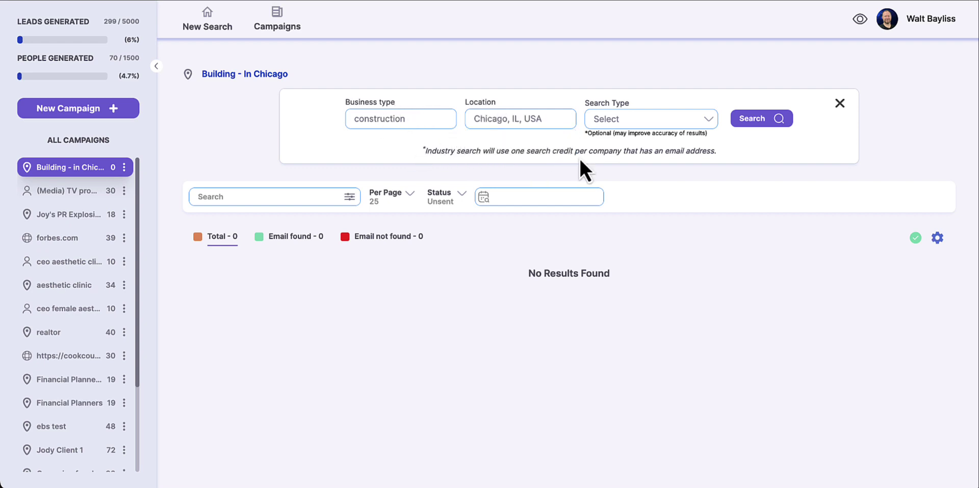
click(758, 120)
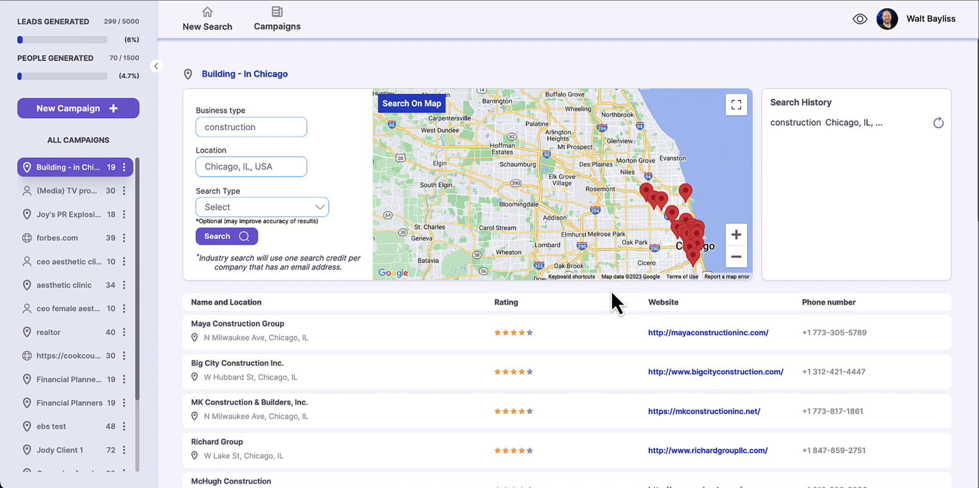
scroll(558, 337, down, 1)
scroll(558, 336, up, 1)
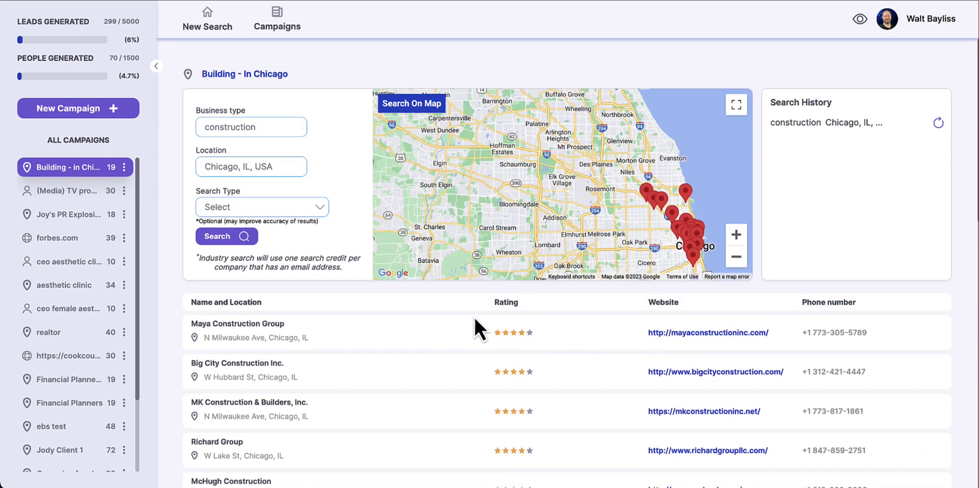
Open the campaign's lead list and send all records with an email found to the connected integration
click(60, 168)
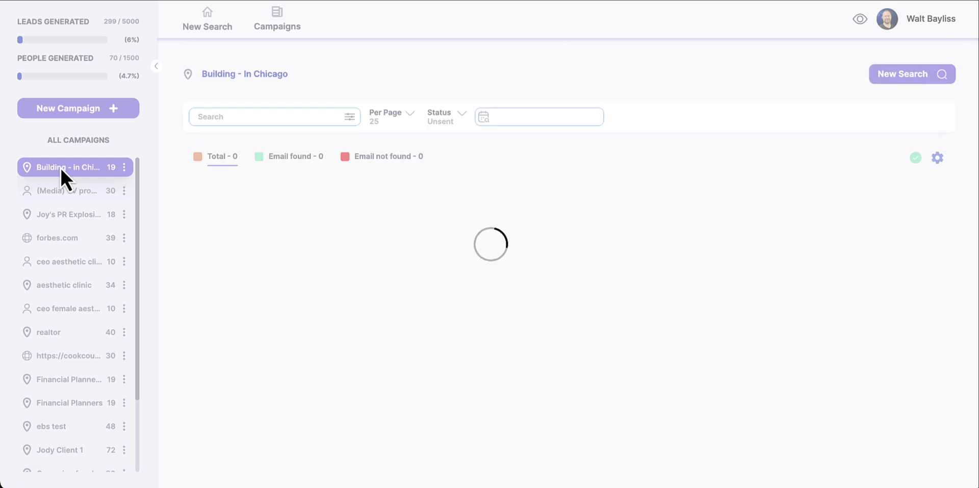
scroll(270, 263, down, 3)
scroll(272, 261, up, 2)
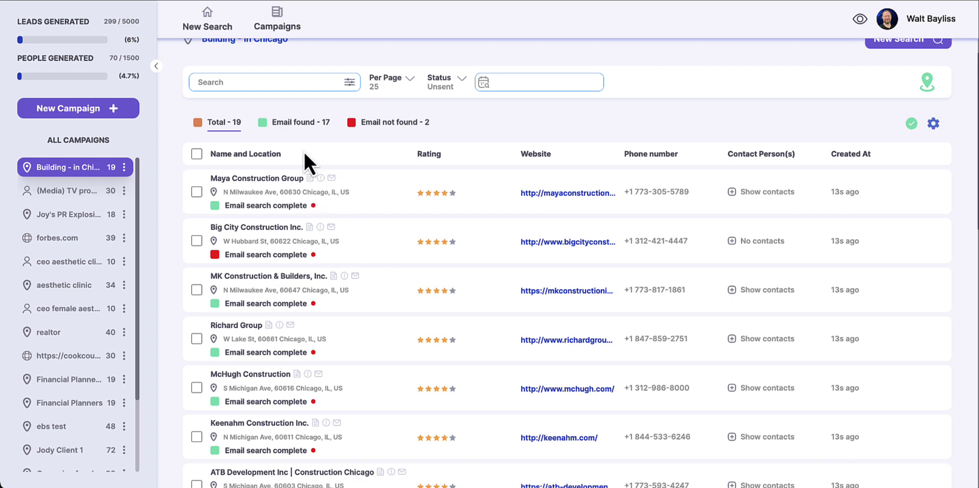
click(301, 123)
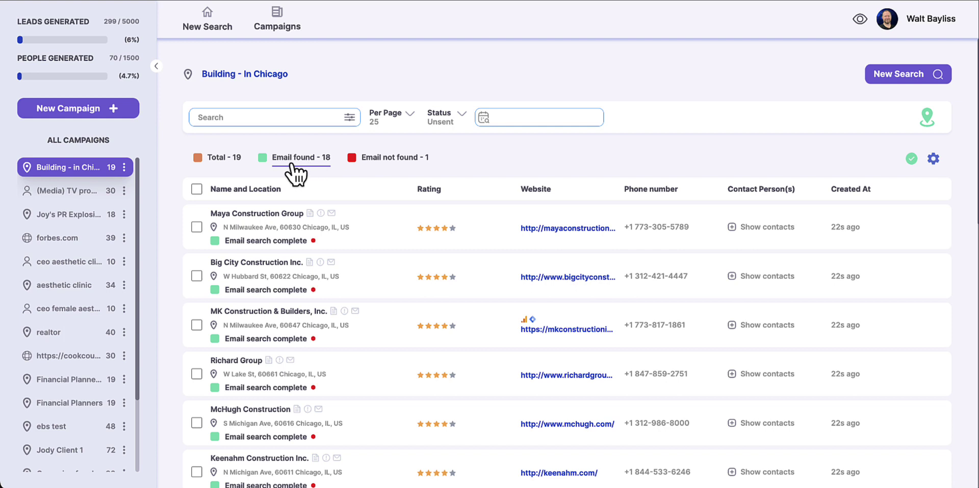
click(197, 189)
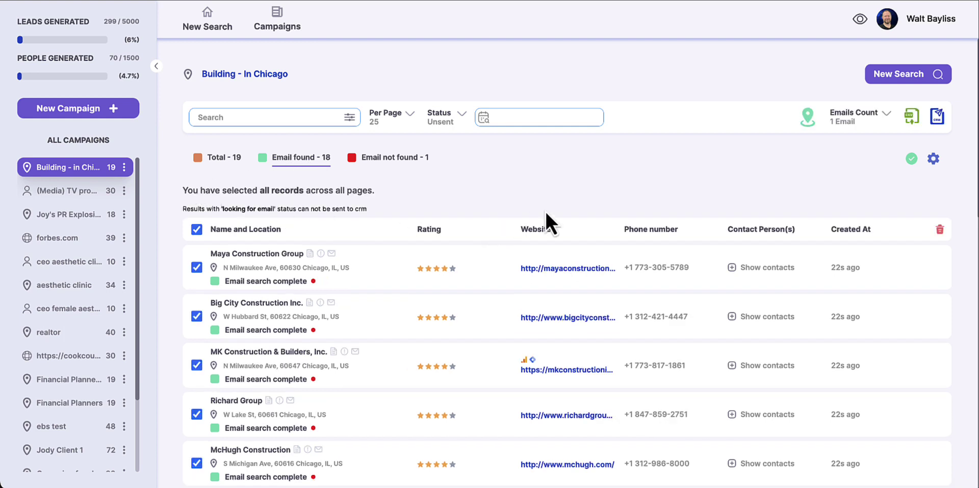
click(939, 121)
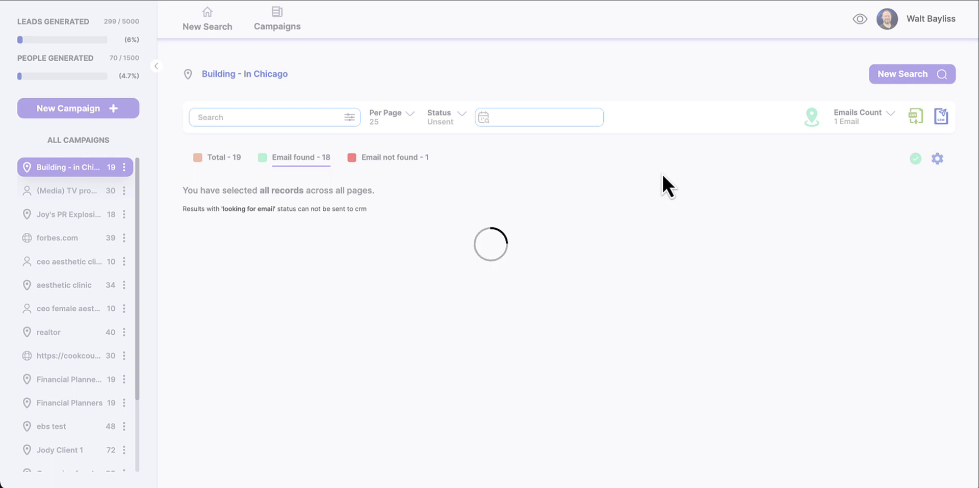
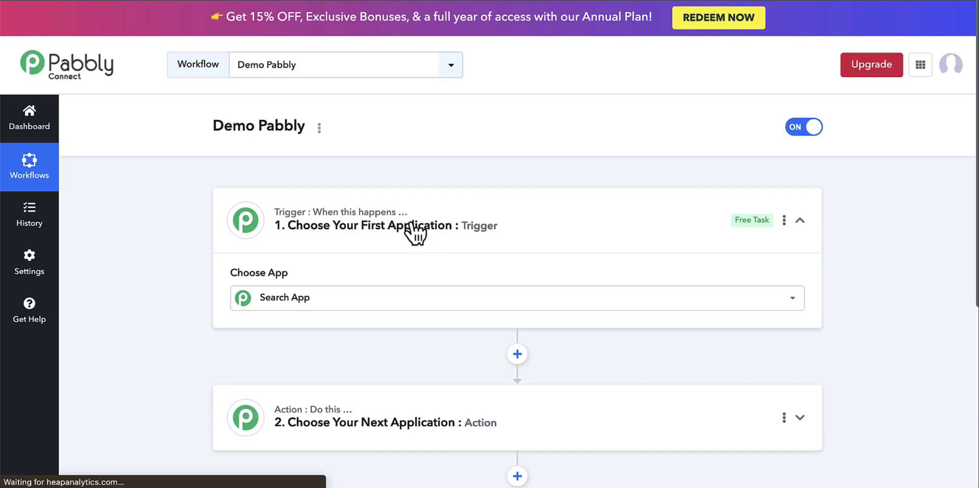
In Pabbly Connect, set the Demo Pabbly workflow's trigger to Webhook by Pabbly and copy its webhook URL
click(683, 298)
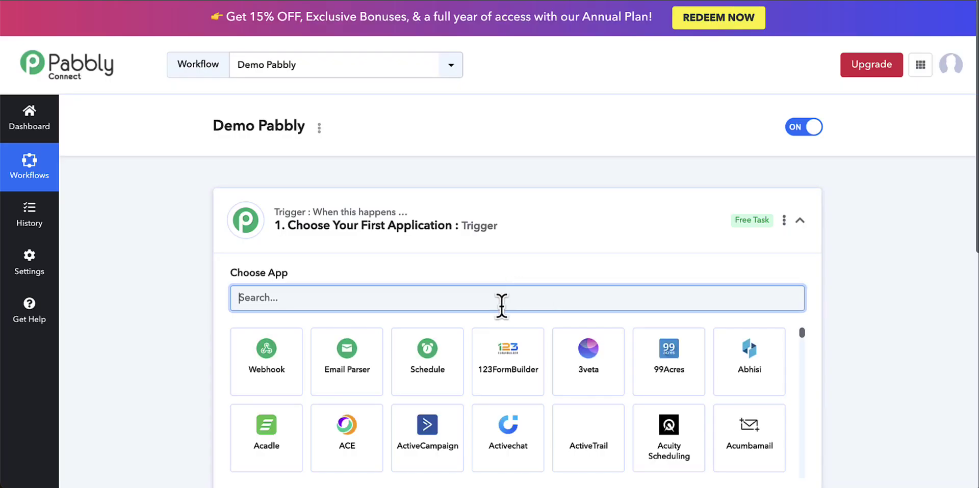
scroll(498, 314, down, 1)
click(289, 329)
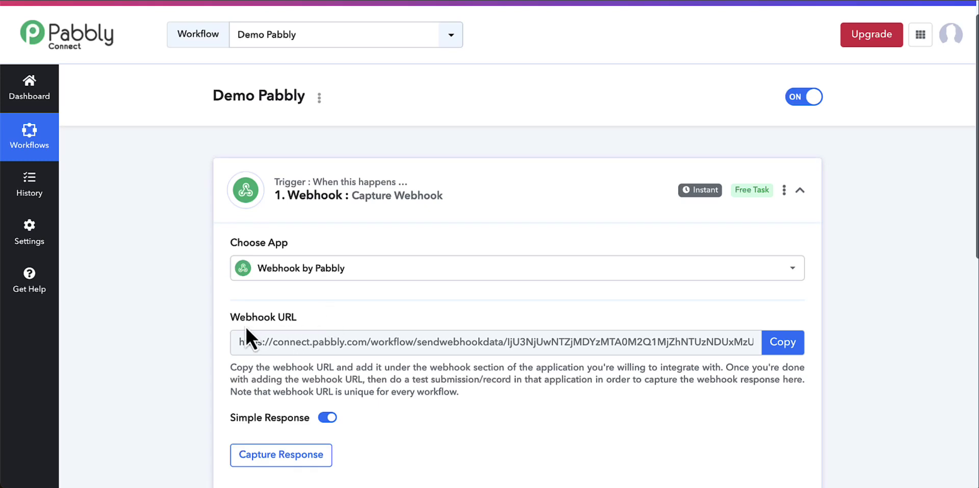
click(770, 341)
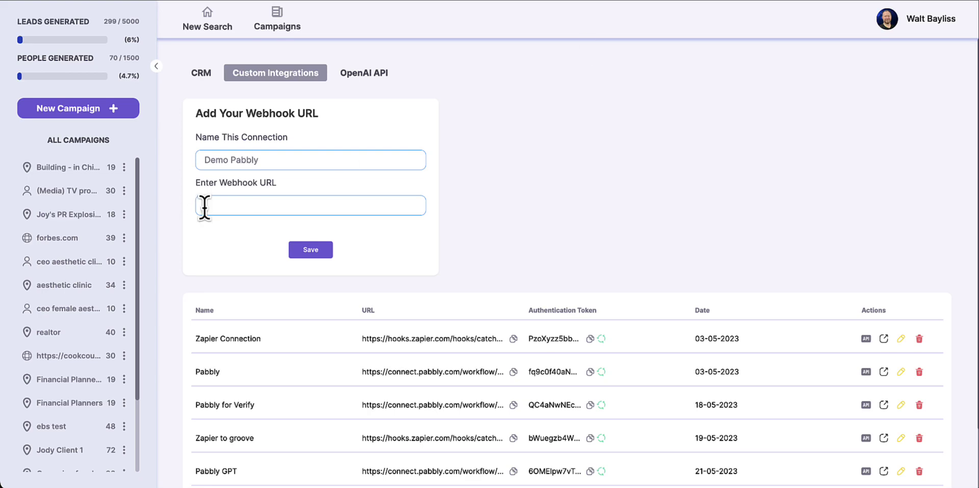
In CometSuite's custom integrations, save the Demo Pabbly connection with the copied Pabbly webhook URL
key(ctrl+v)
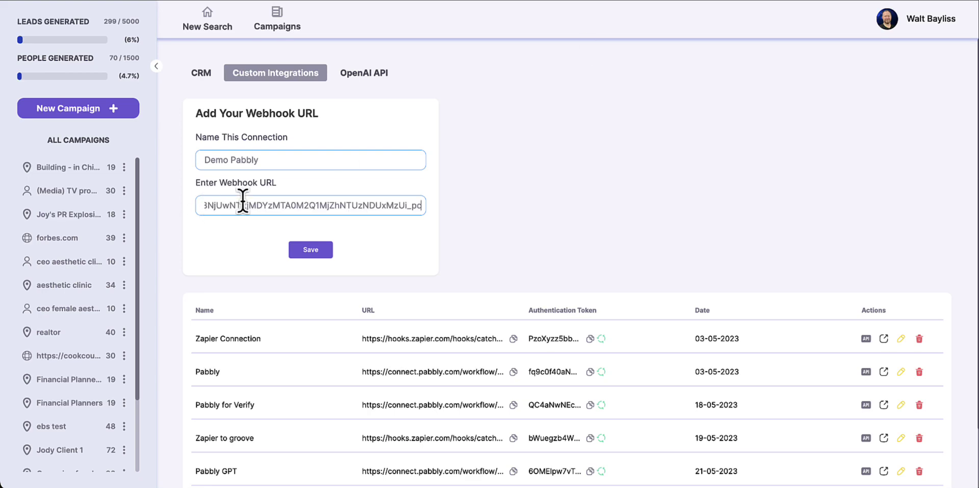
click(312, 251)
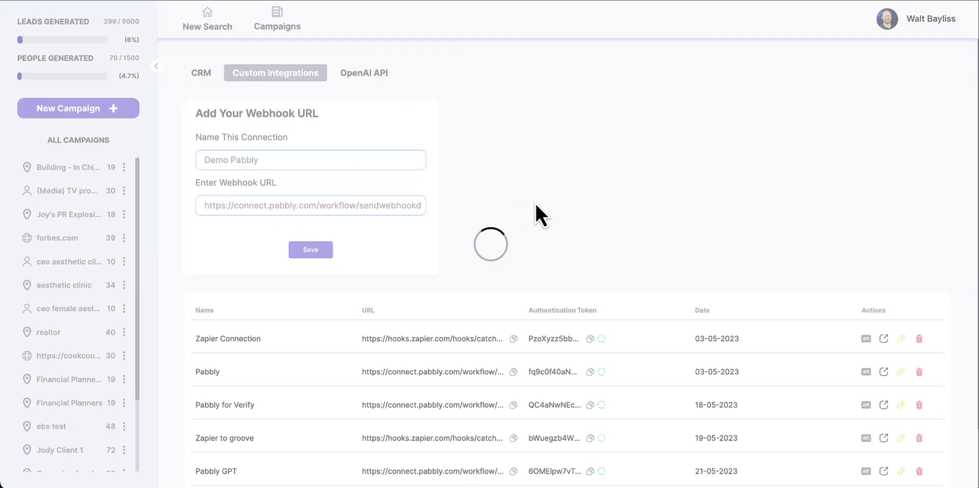
scroll(534, 202, down, 2)
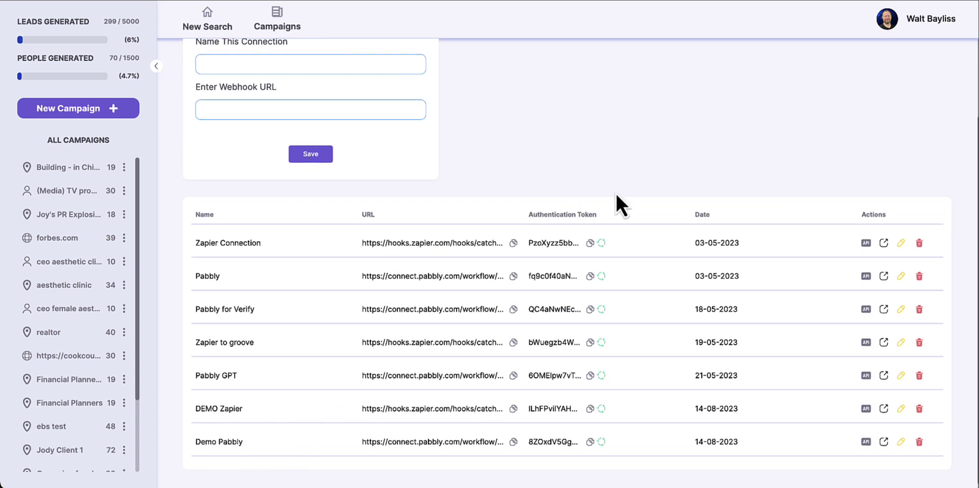
Send the sample Industry API request to the Demo Pabbly connection's webhook
click(866, 442)
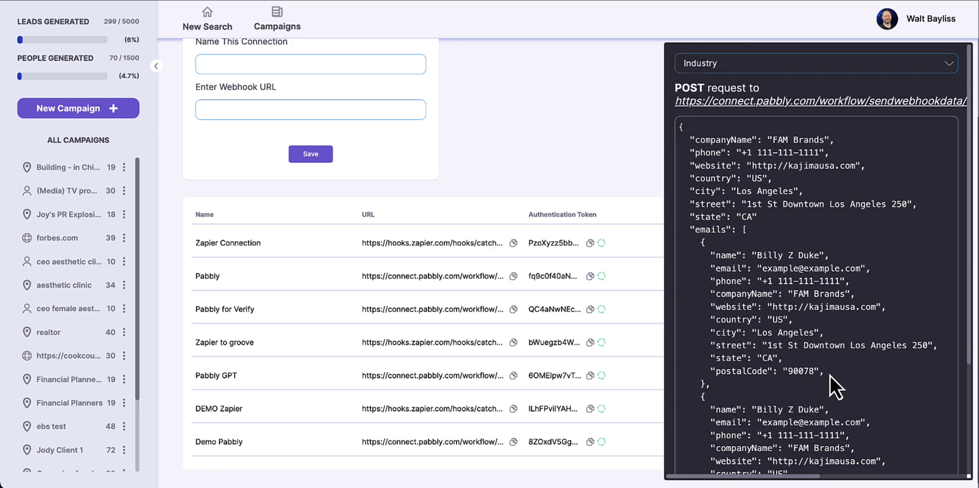
scroll(830, 375, down, 3)
click(685, 460)
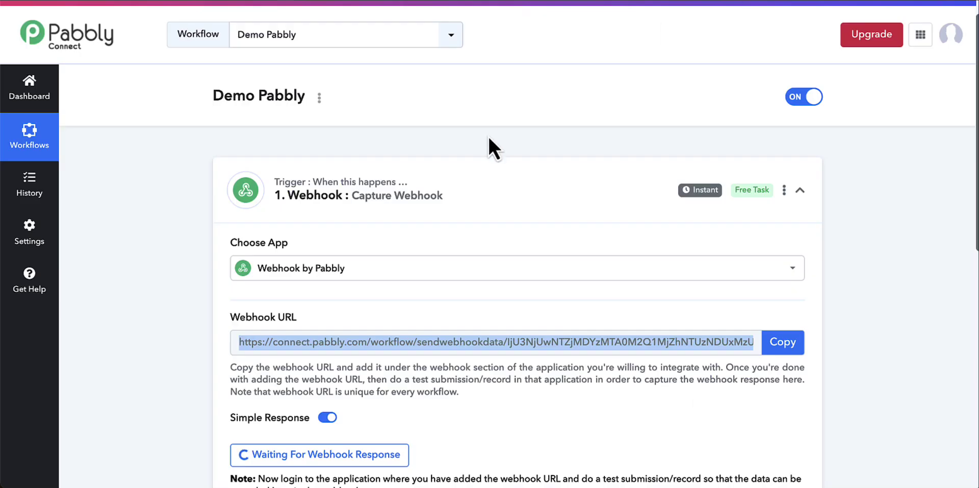
Switch to Pabbly Connect and review the label and value fields of the Demo Pabbly workflow's captured webhook response
scroll(477, 276, down, 3)
click(242, 283)
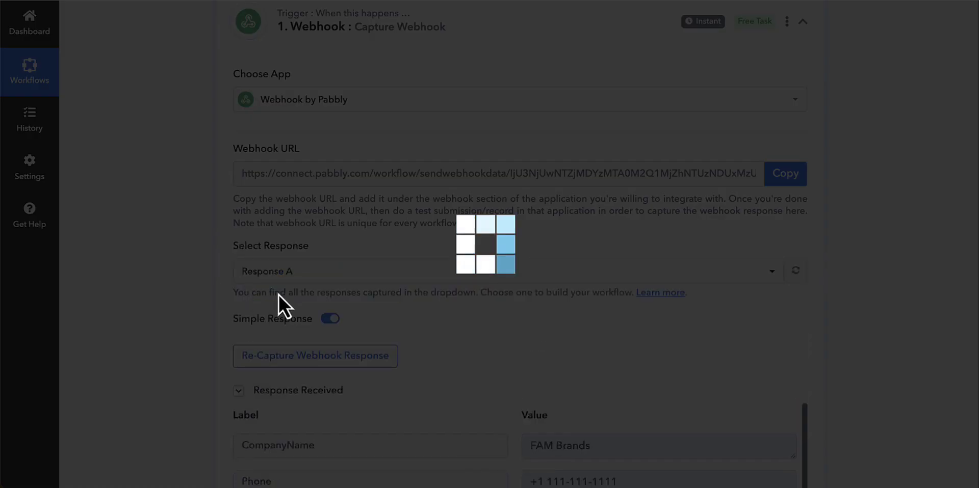
scroll(404, 324, down, 5)
scroll(447, 292, down, 10)
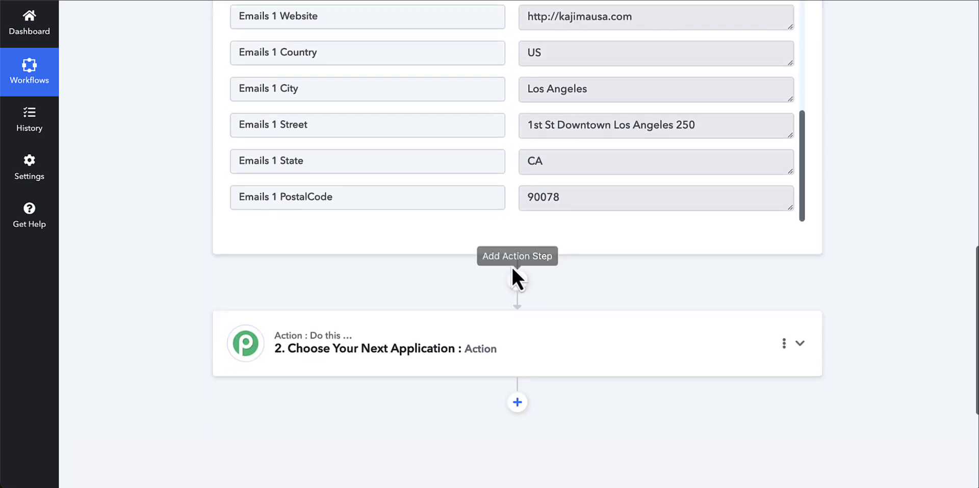
scroll(451, 256, down, 3)
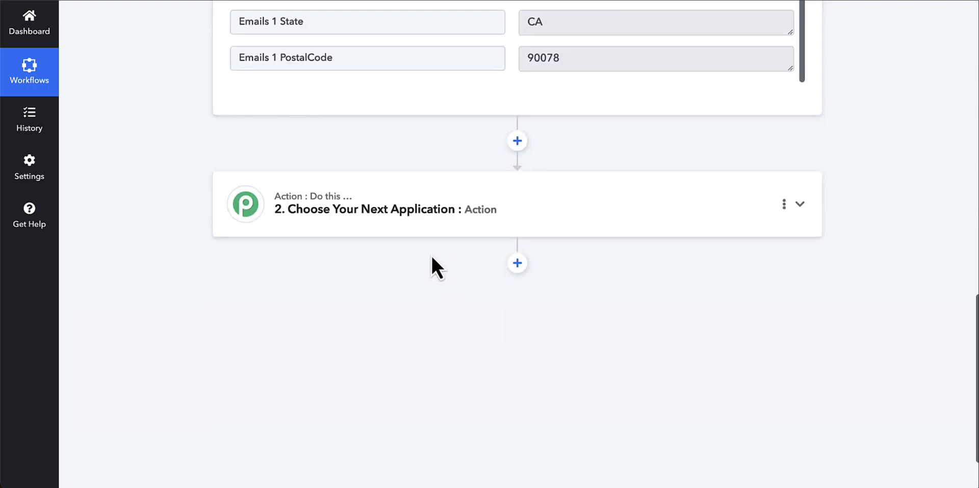
Expand the workflow's second action step and browse the apps available as the next application
click(414, 230)
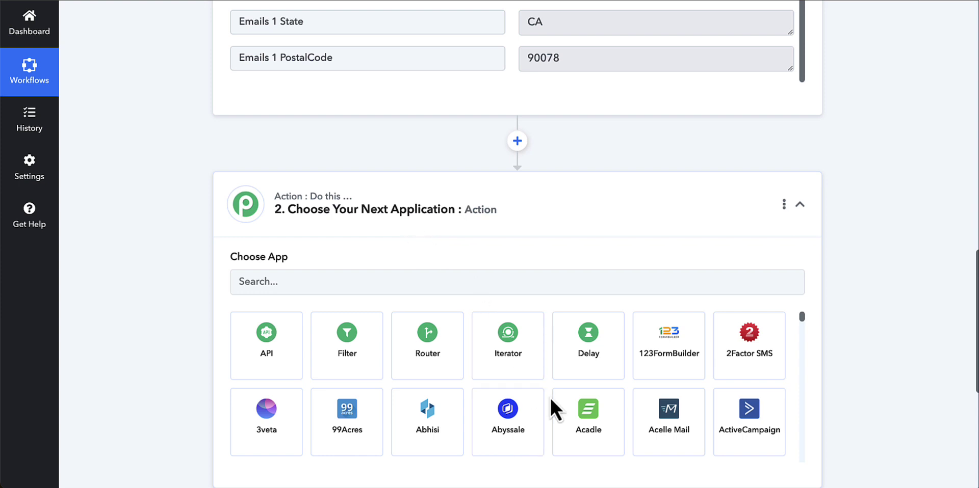
scroll(576, 408, down, 3)
scroll(561, 406, down, 7)
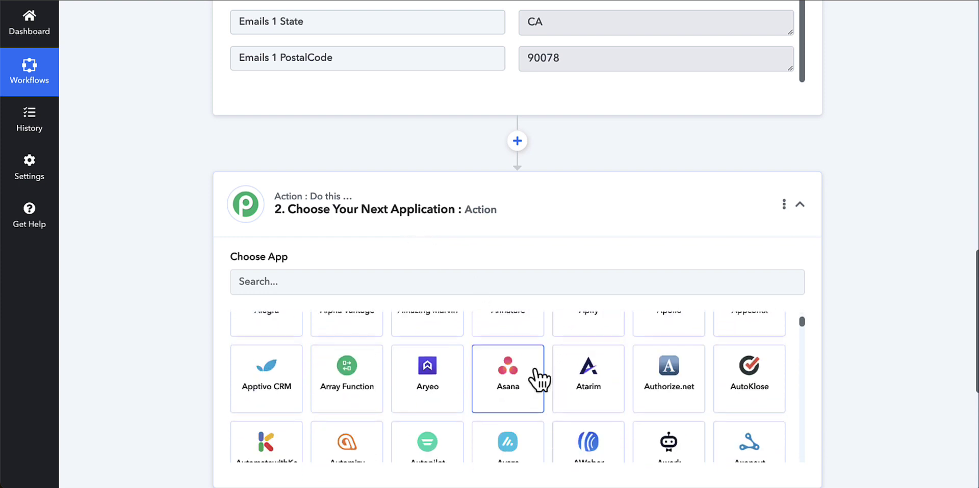
scroll(527, 375, down, 5)
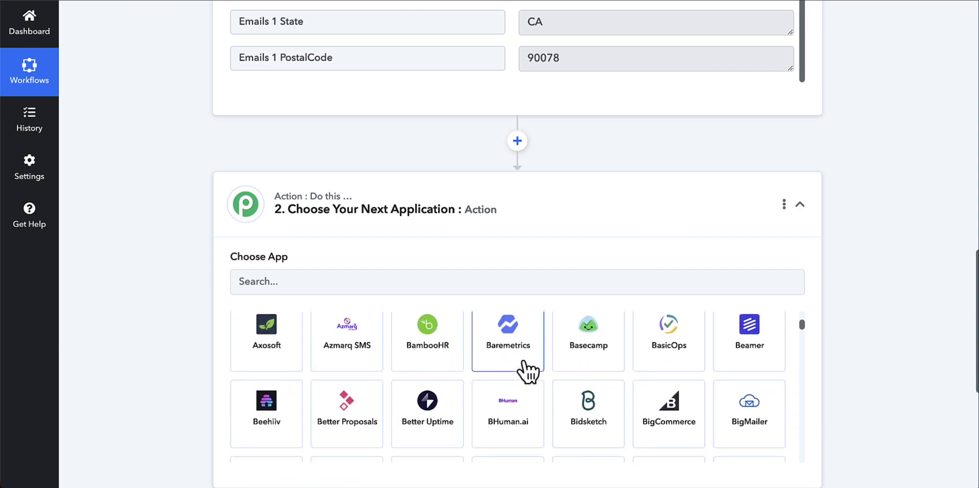
scroll(528, 373, down, 3)
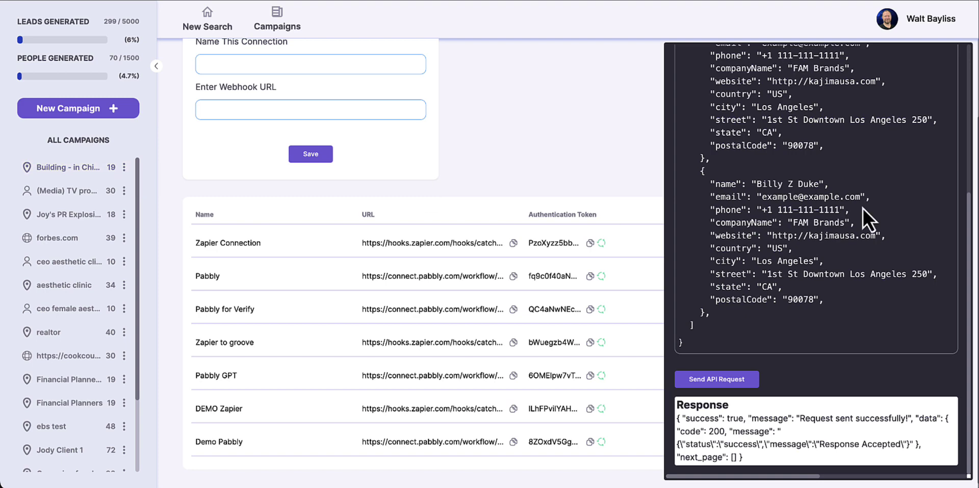
Return to CometSuite, close the API request view and create an Industry campaign named Demo Pabbly
click(543, 106)
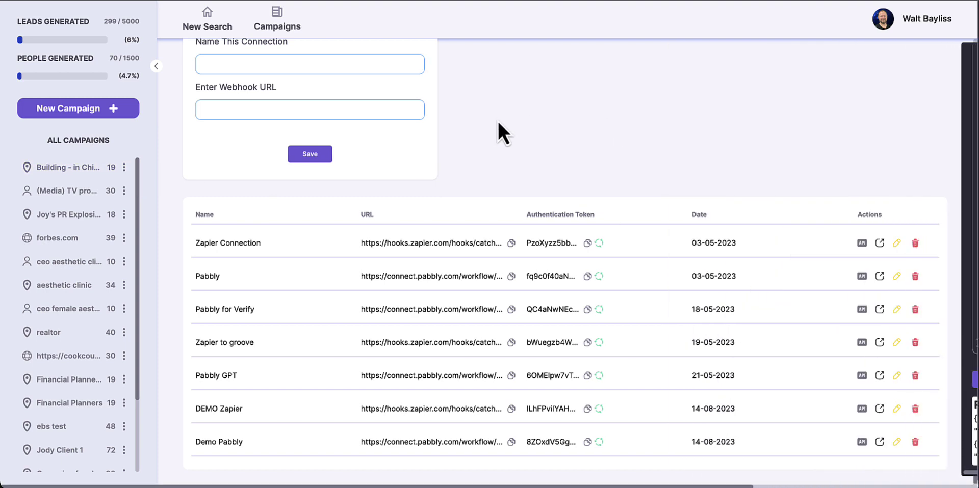
click(71, 109)
click(497, 232)
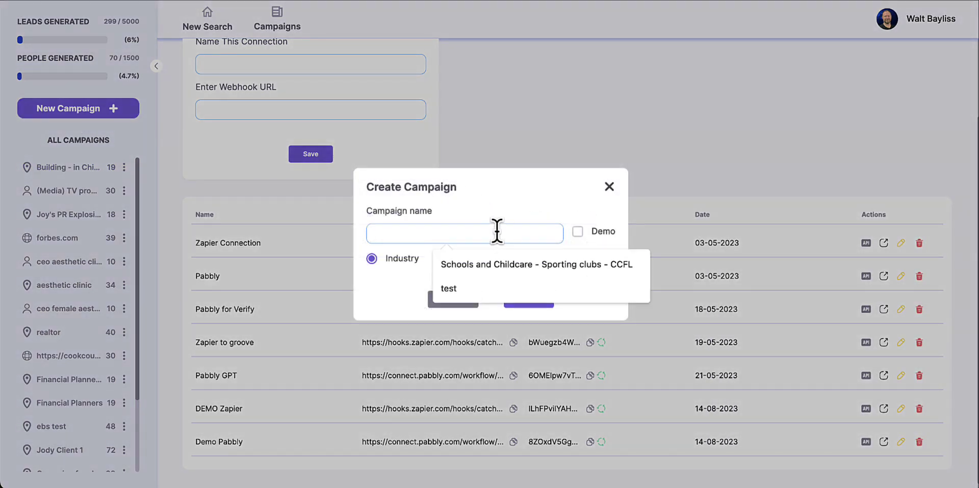
text(Demo Pabbly)
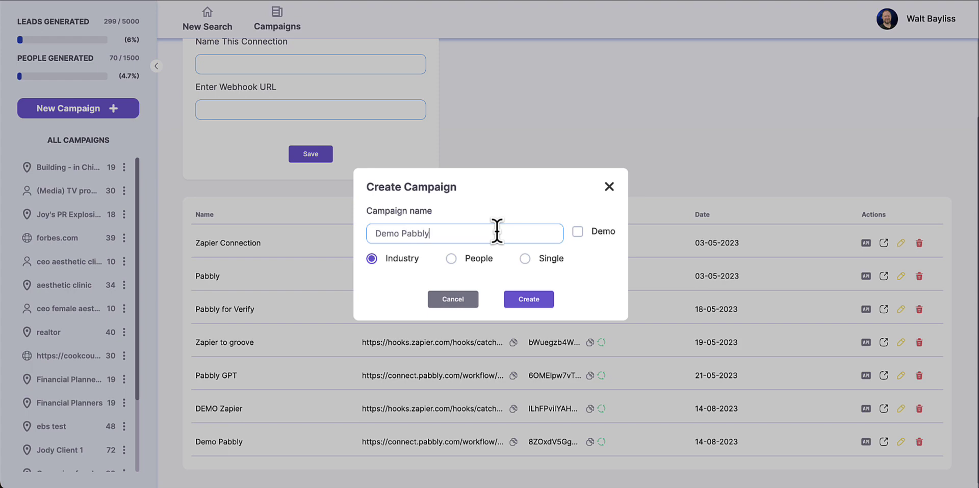
click(535, 302)
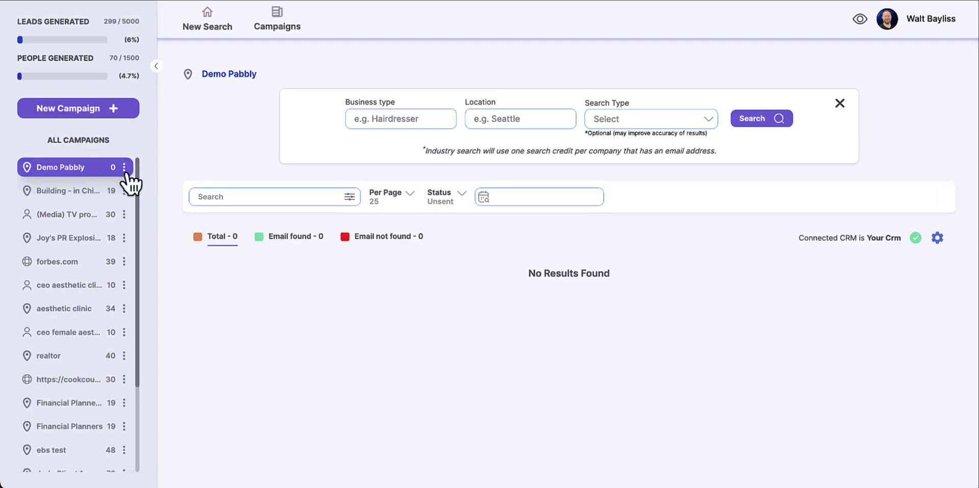
In the Demo Pabbly campaign's integration settings, turn off Your Crm and enable the Demo Pabbly custom integration
click(124, 168)
click(91, 199)
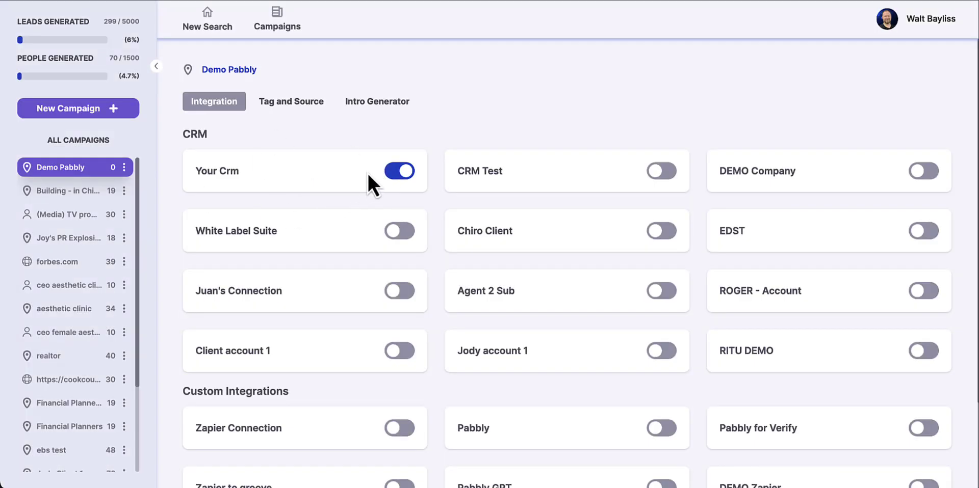
scroll(388, 263, down, 2)
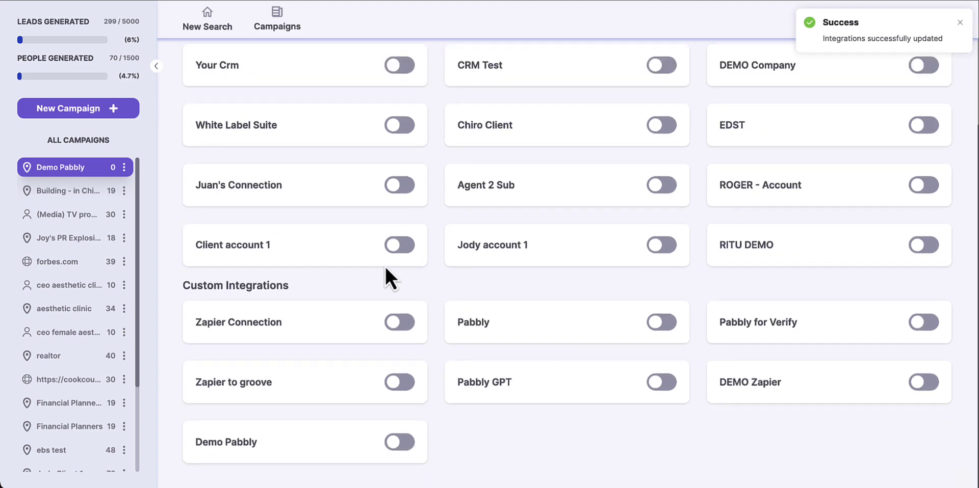
click(406, 443)
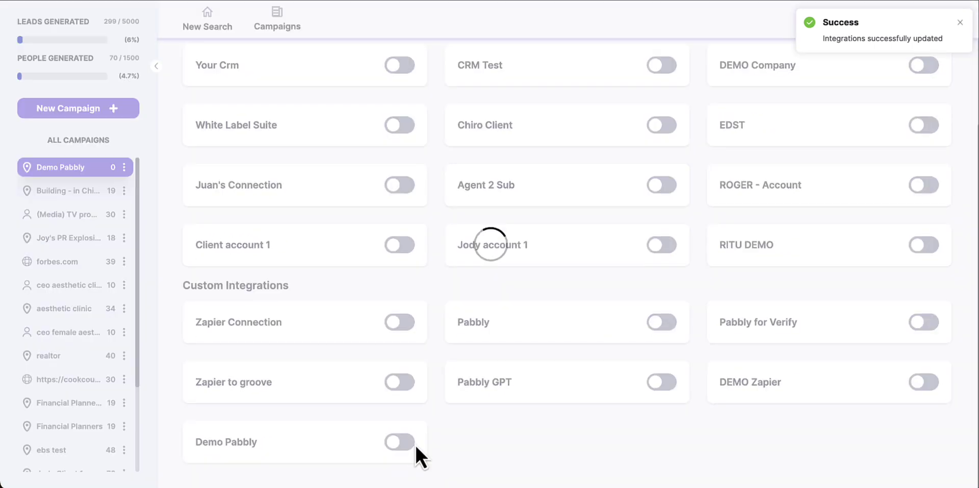
scroll(529, 380, up, 2)
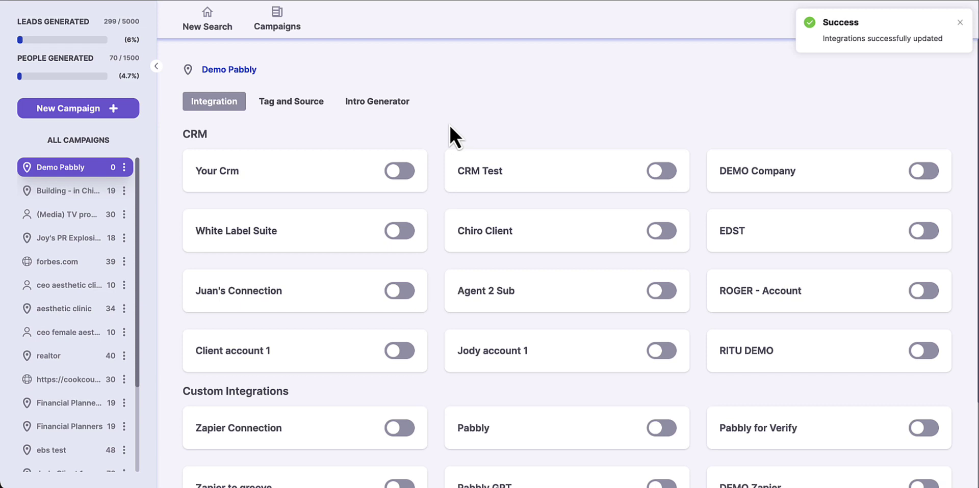
Open the Building - in Chicago campaign's lead list and select all of its records
click(66, 192)
click(74, 215)
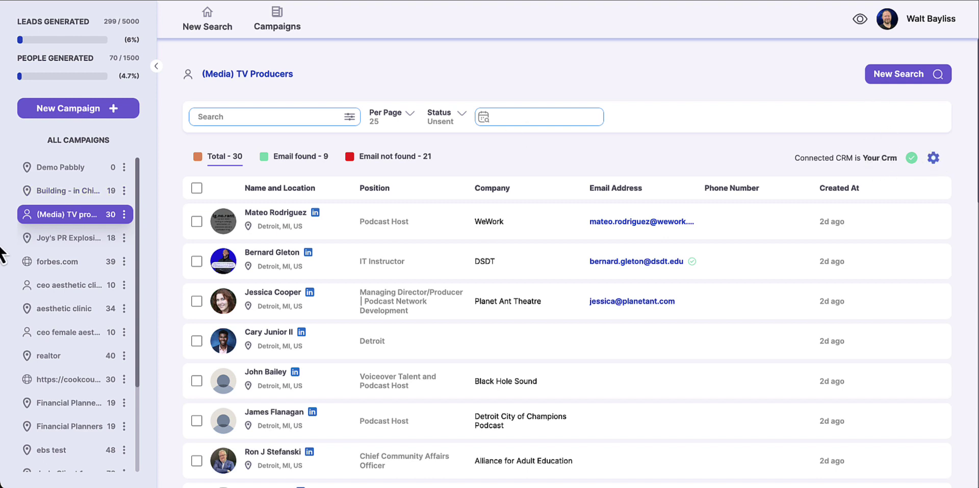
click(61, 193)
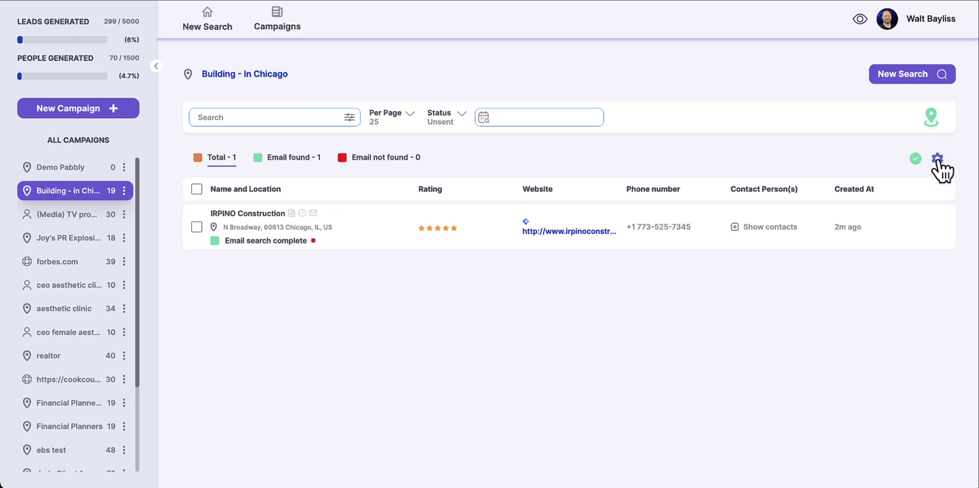
click(196, 189)
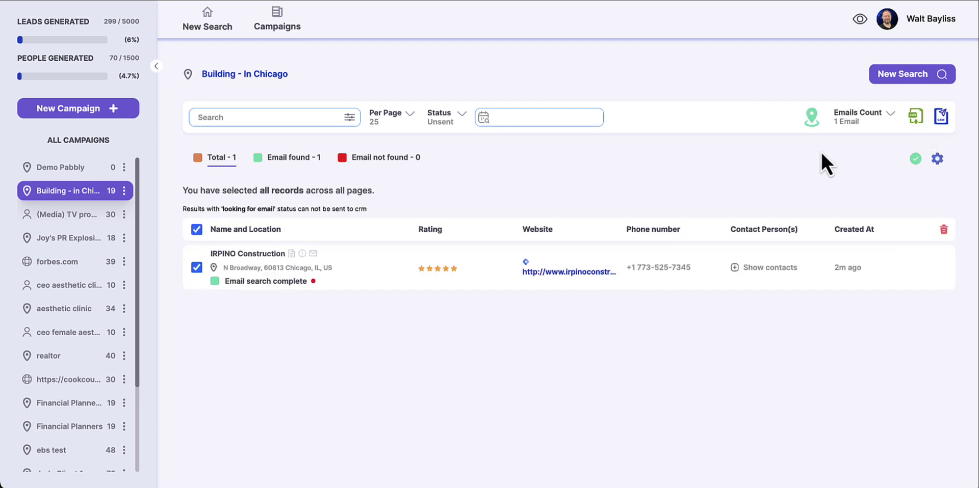